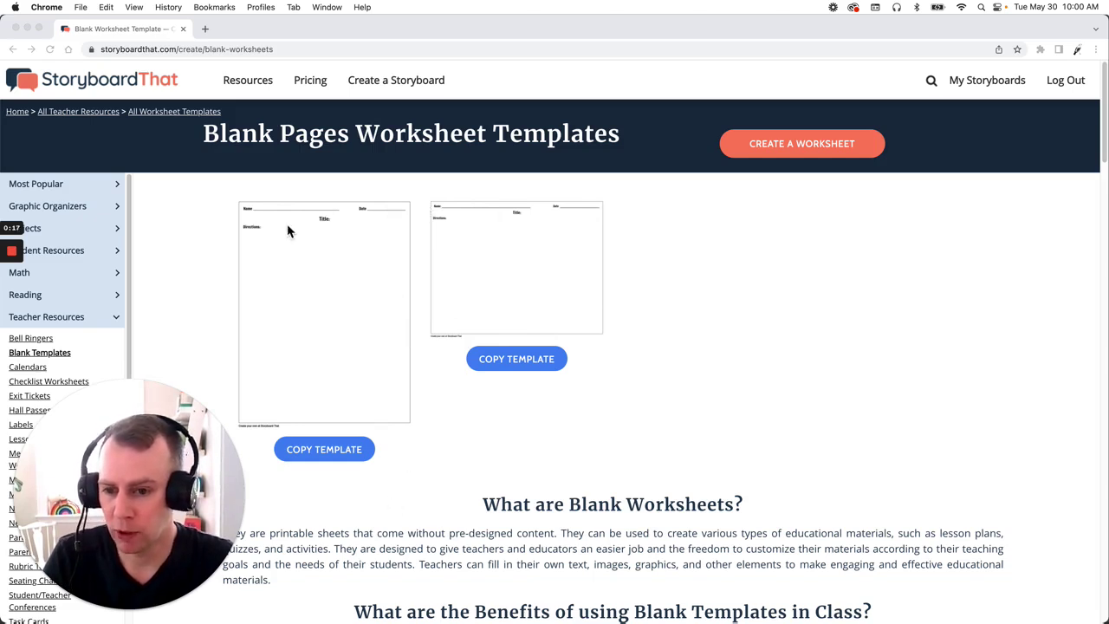
# Step: Copy the first blank worksheet template into a new storyboard titled 'Template 1'
pyautogui.click(346, 461)
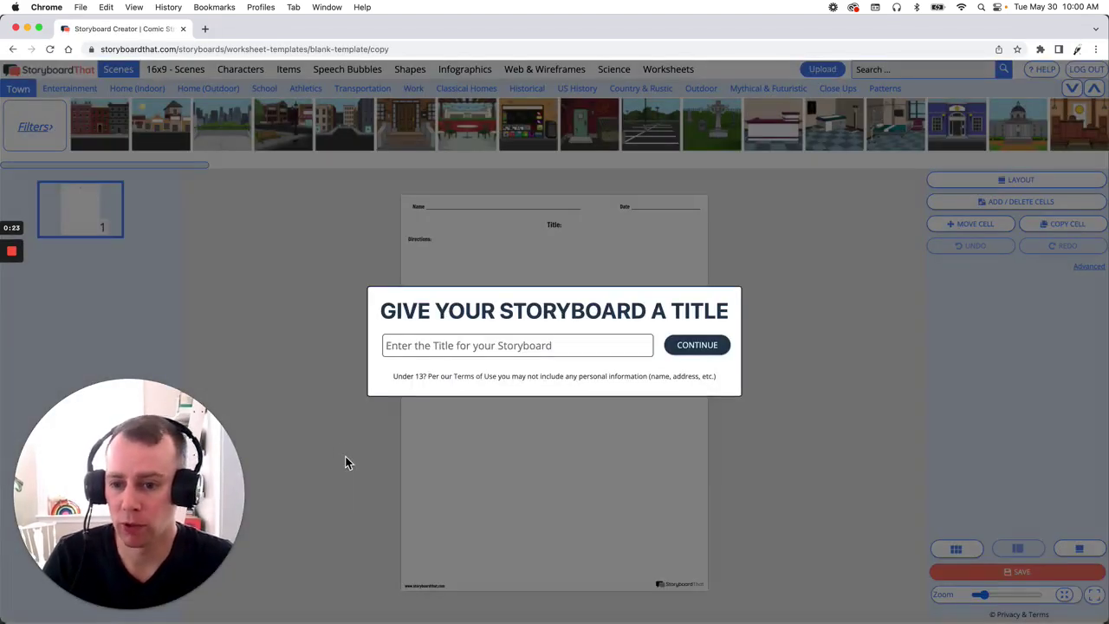
pyautogui.click(452, 353)
pyautogui.write('Templa')
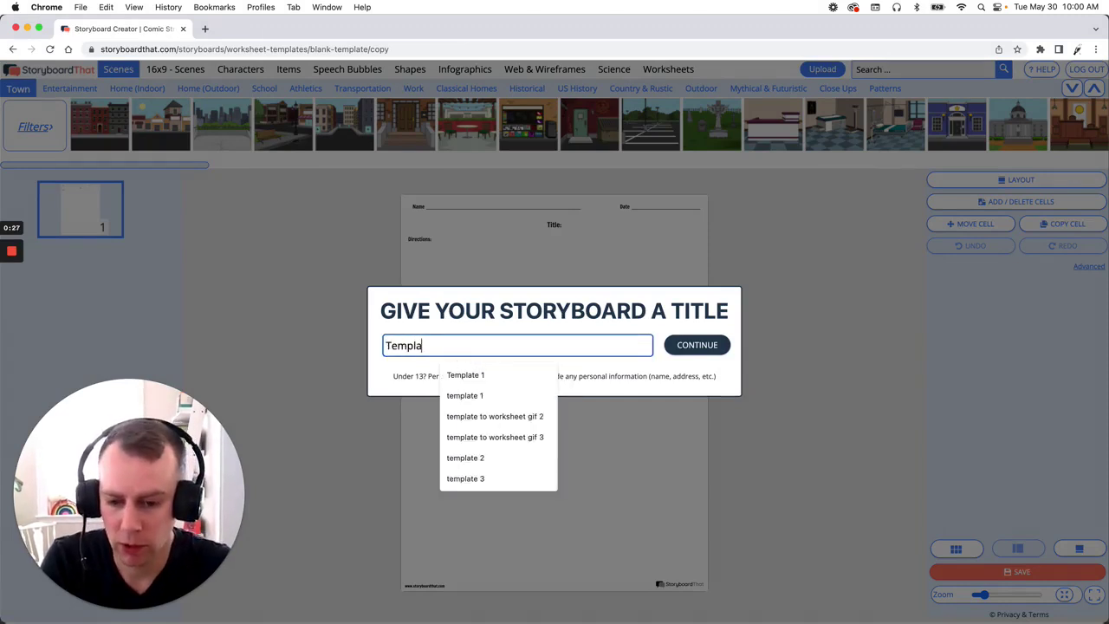
pyautogui.write('te 1')
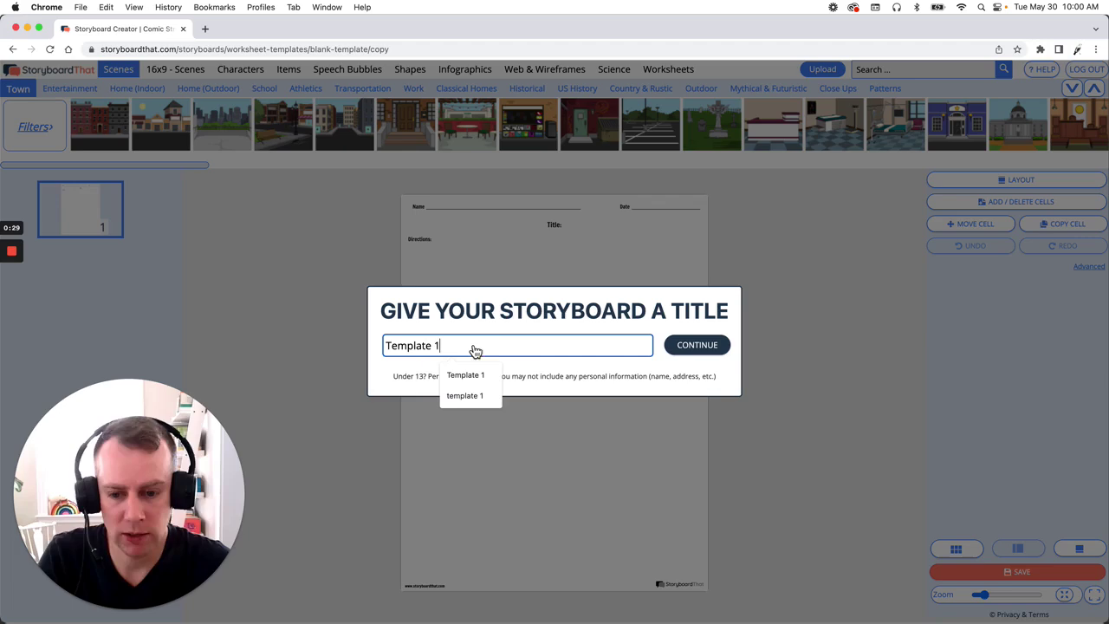
pyautogui.click(695, 346)
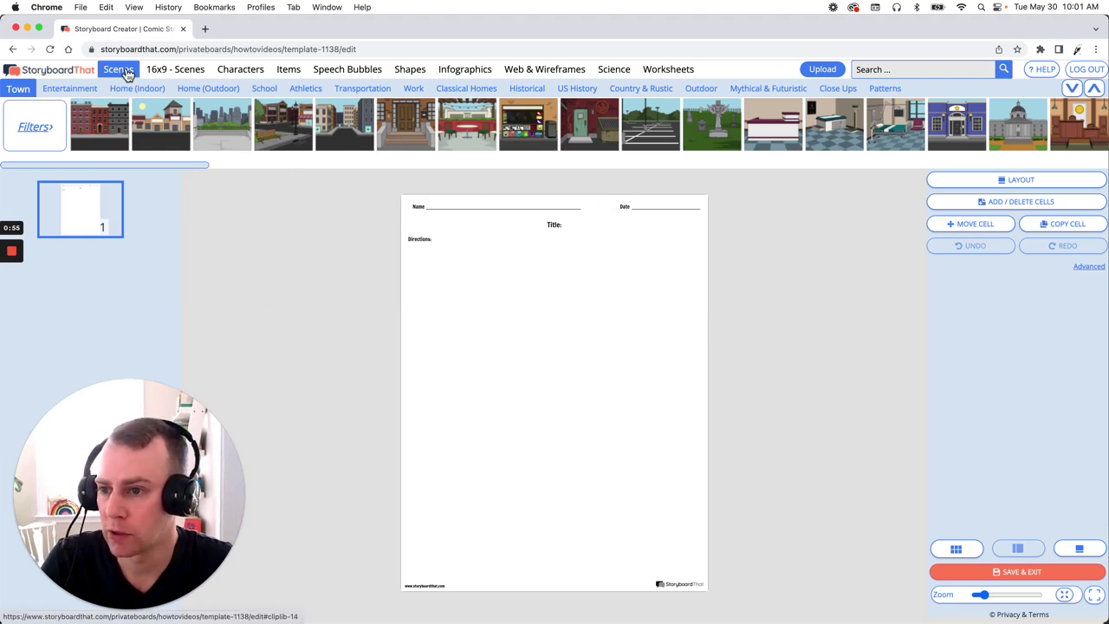
# Step: Drag the coral-reef scene from the Outdoor scenes onto the worksheet page
pyautogui.moveTo(287, 101)
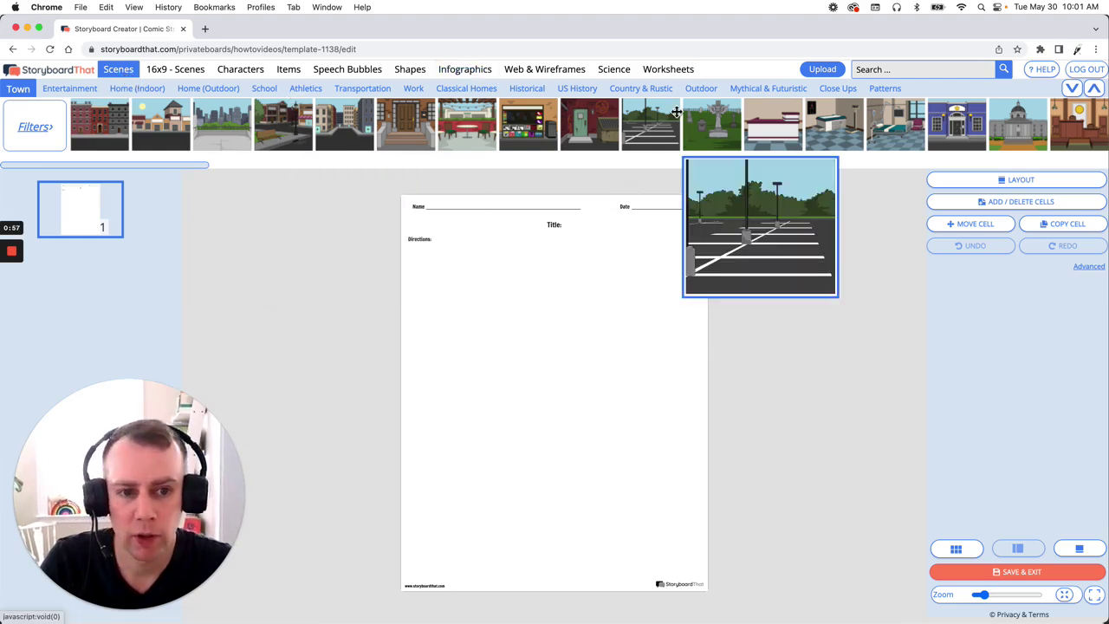
pyautogui.click(709, 90)
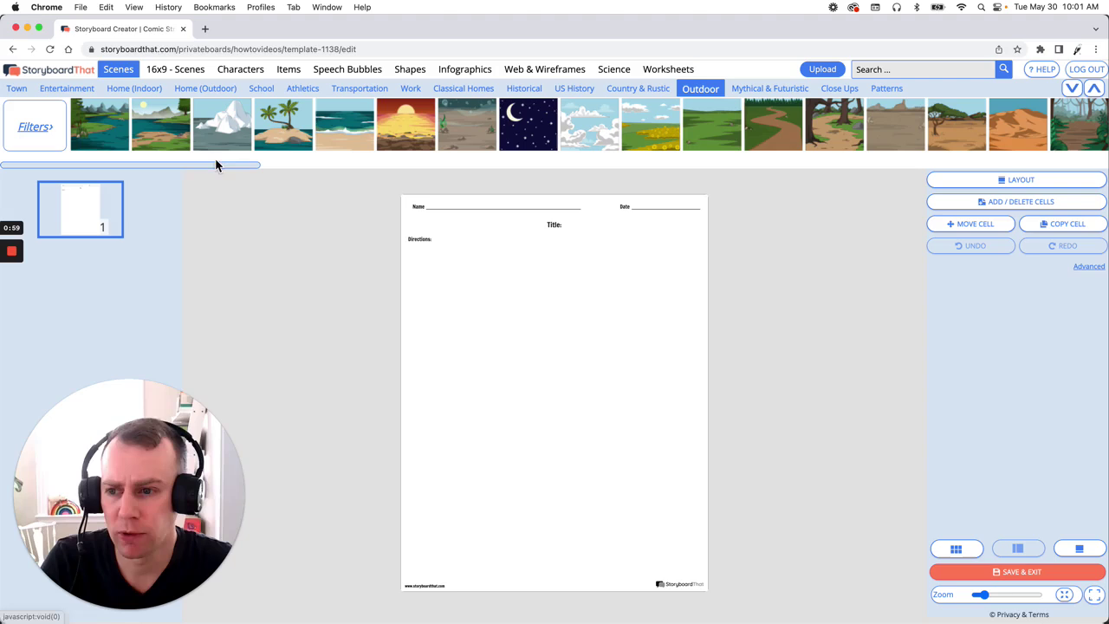
pyautogui.moveTo(149, 166); pyautogui.dragTo(527, 176)
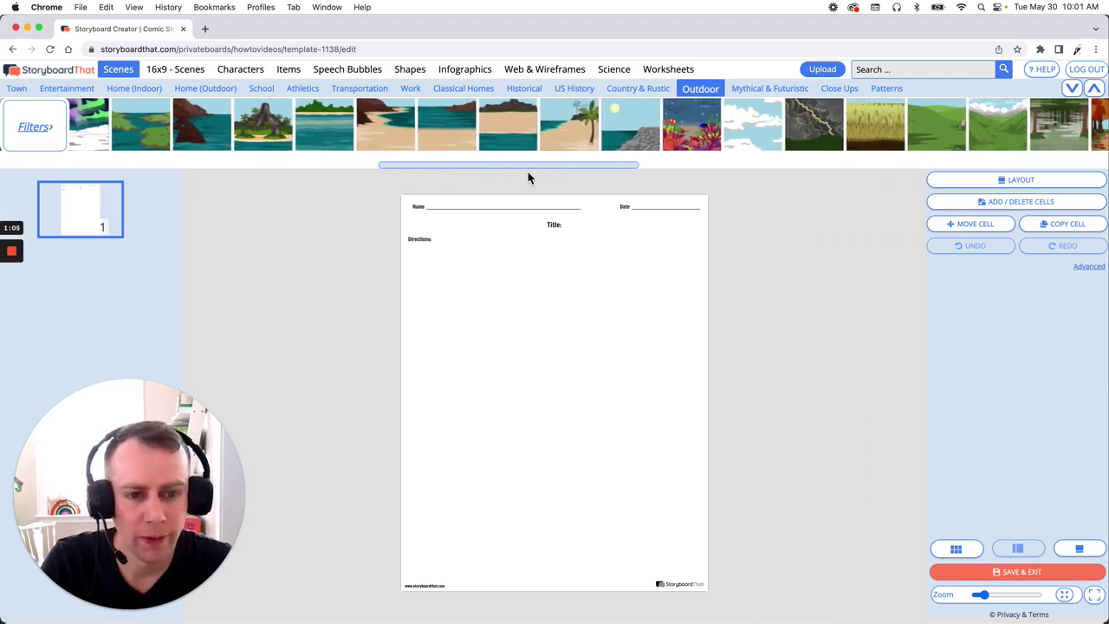
pyautogui.moveTo(697, 130)
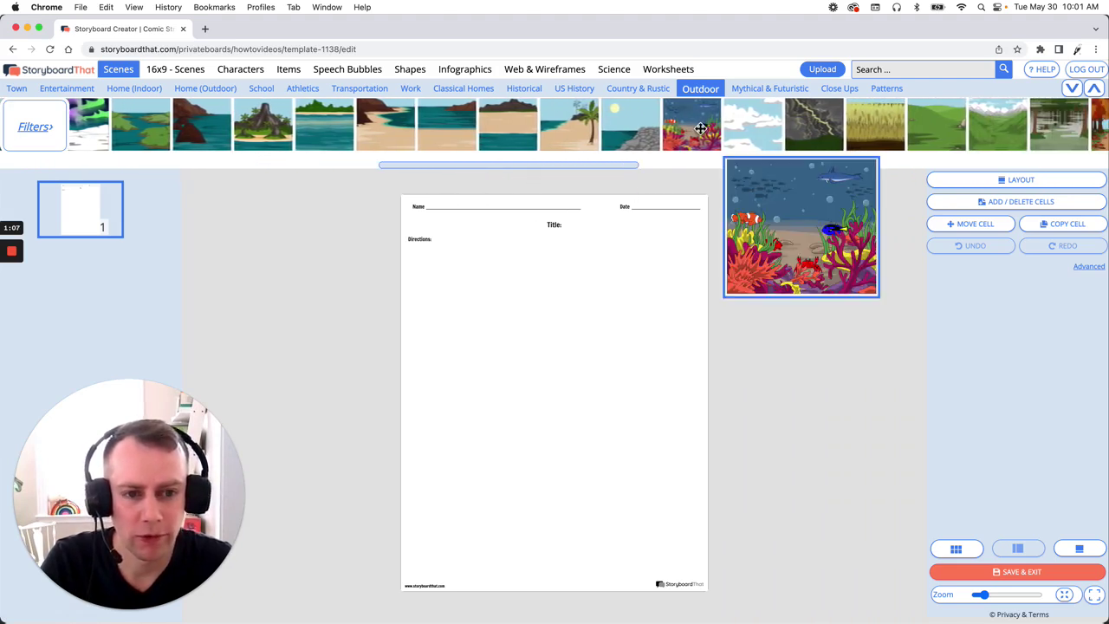
pyautogui.moveTo(700, 129); pyautogui.dragTo(507, 339)
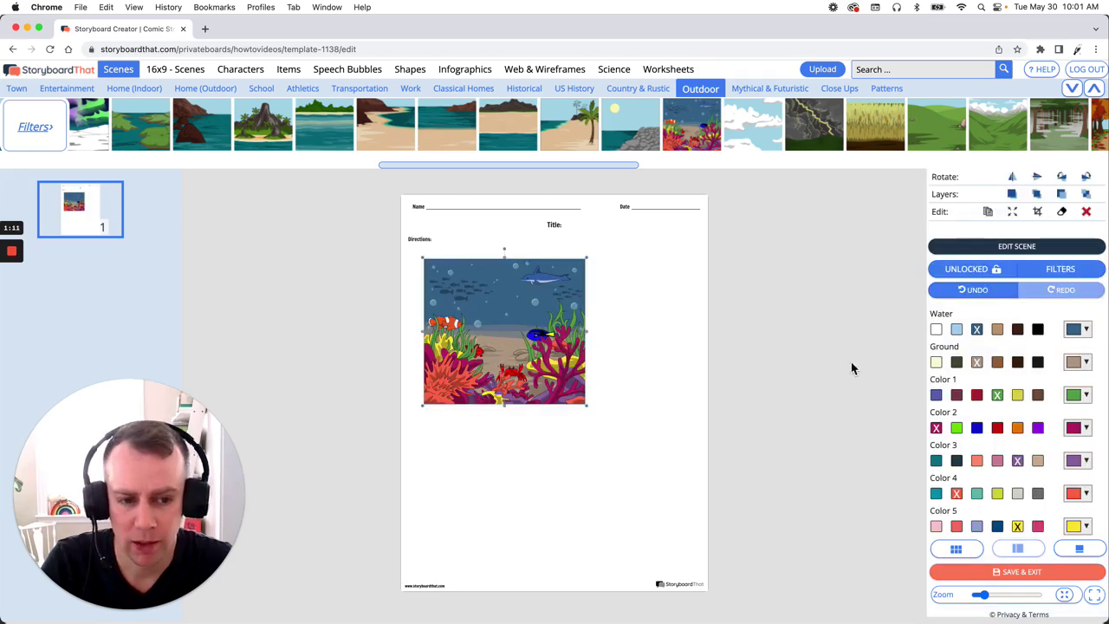
# Step: Crop the reef scene to fill the page and send it to the back layer
pyautogui.click(1017, 215)
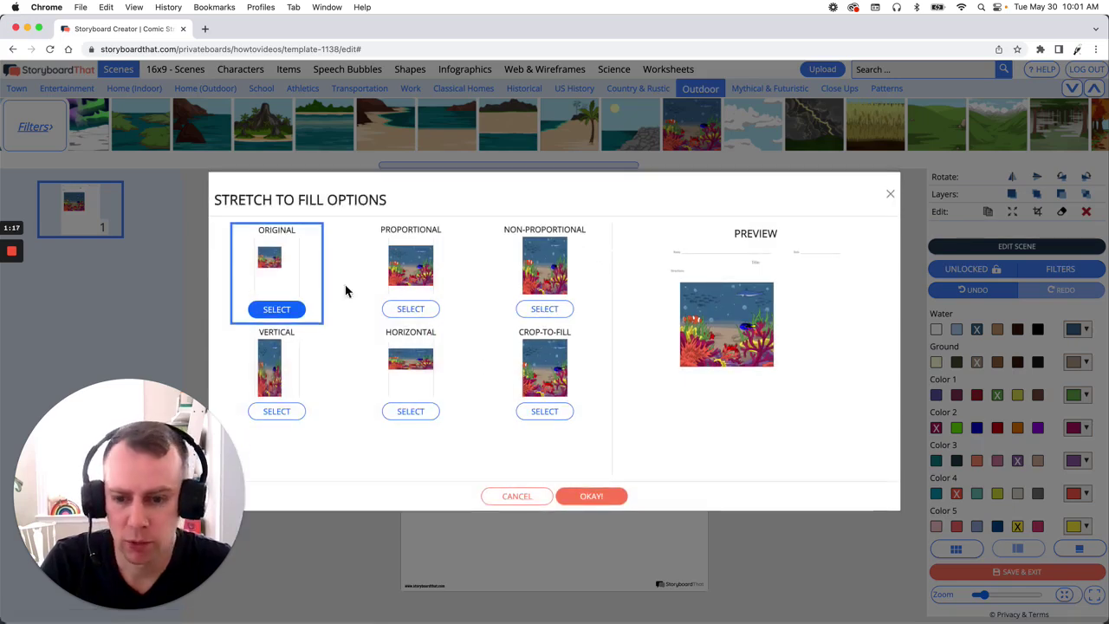
pyautogui.click(554, 415)
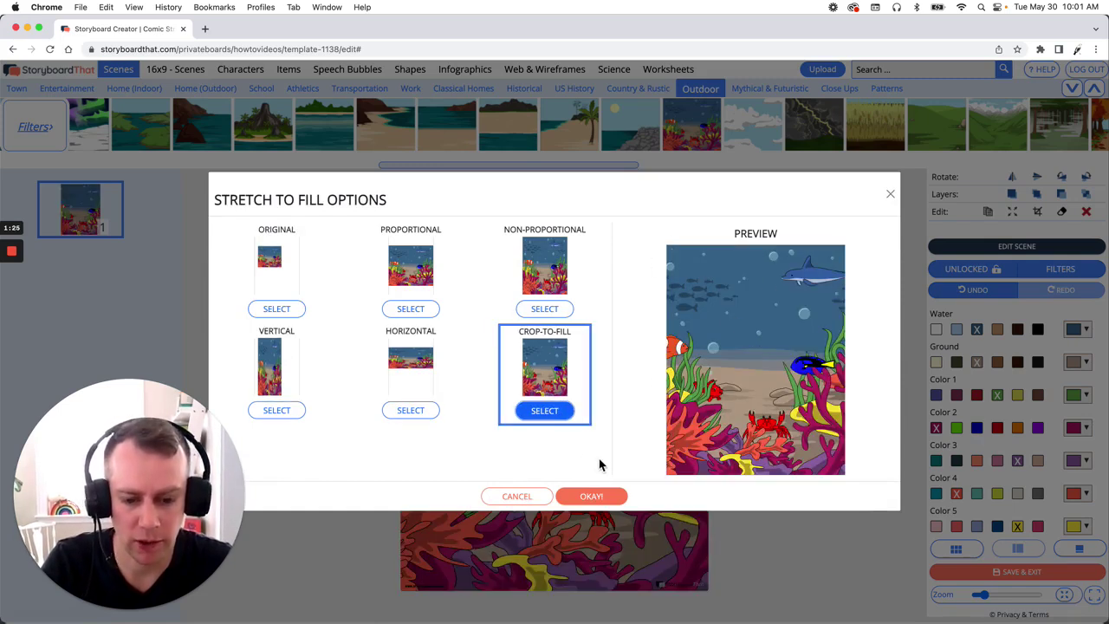
pyautogui.click(592, 496)
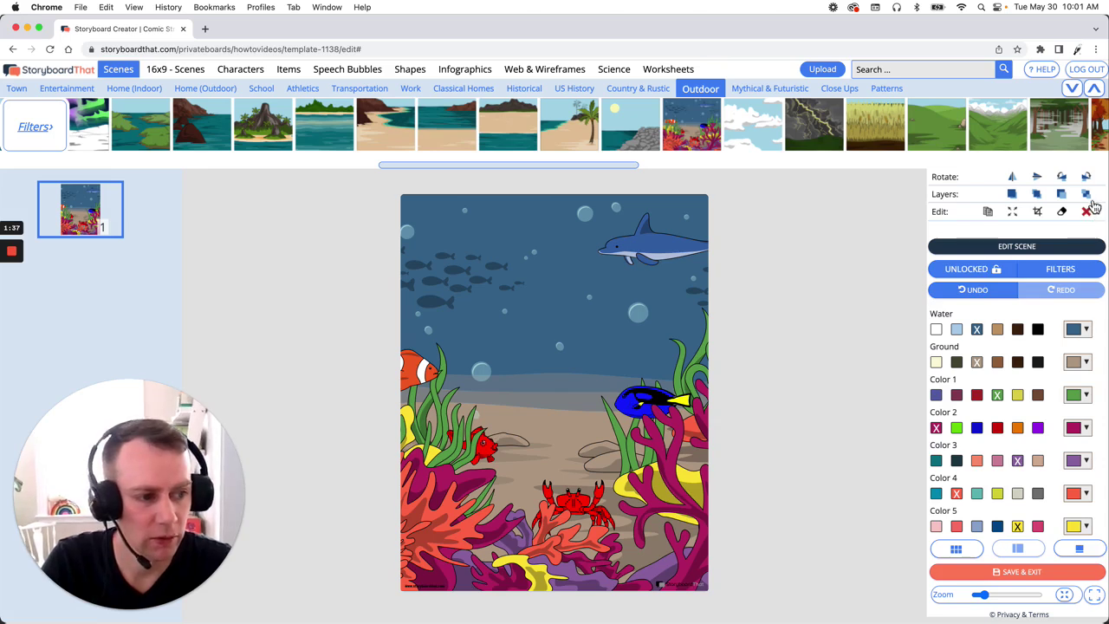
pyautogui.click(1087, 196)
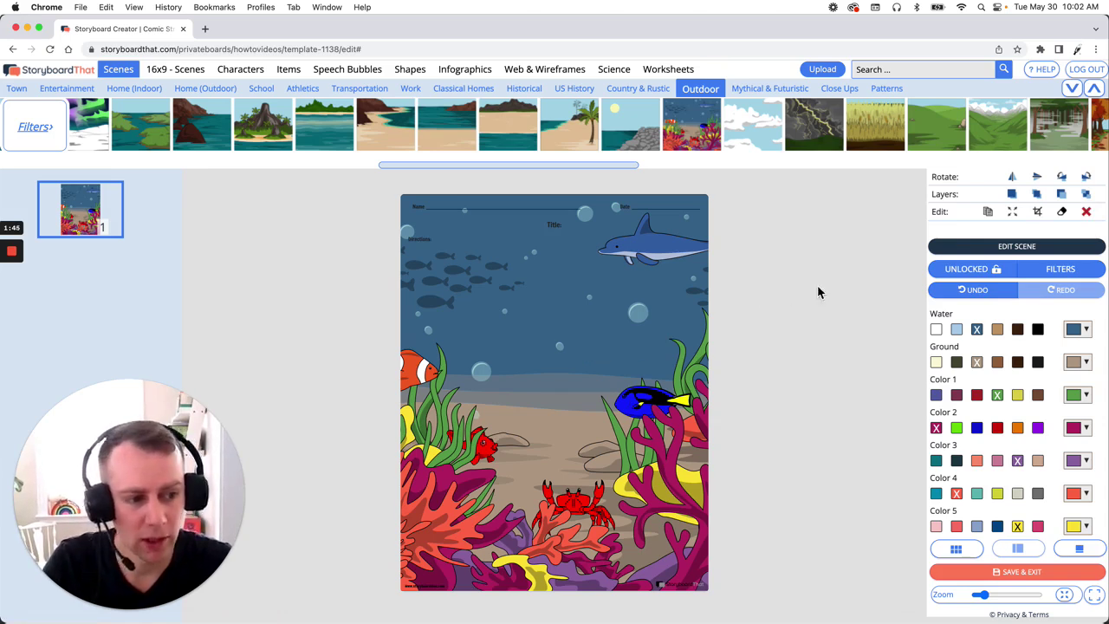
# Step: Edit the reef scene, keeping it in daytime, with Fish set to OFF
pyautogui.click(997, 249)
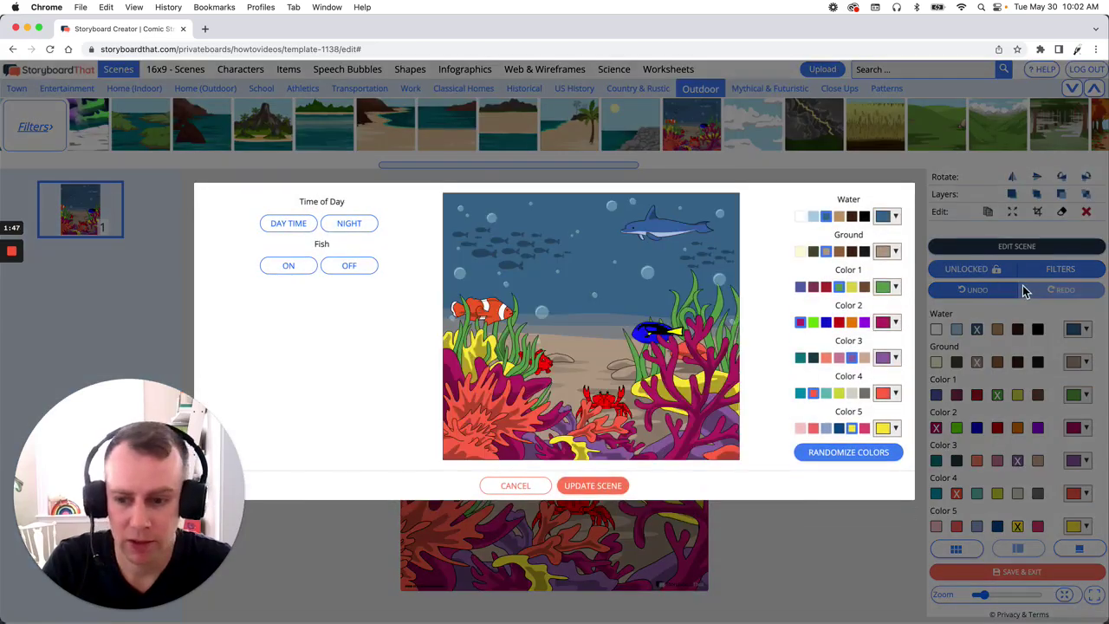
pyautogui.click(359, 225)
pyautogui.click(286, 230)
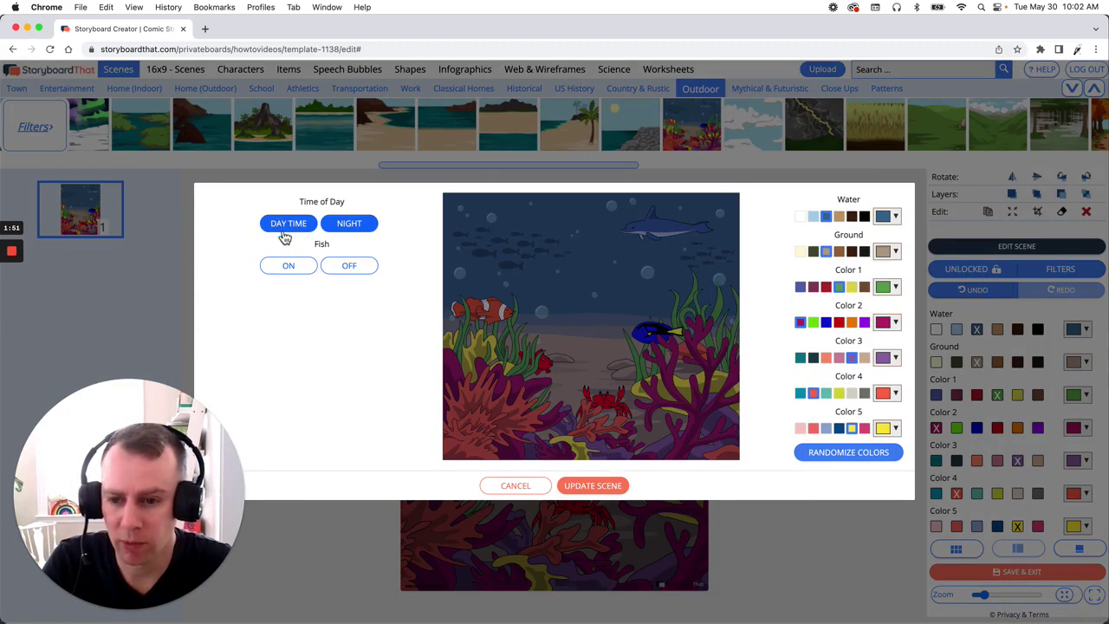
pyautogui.click(357, 269)
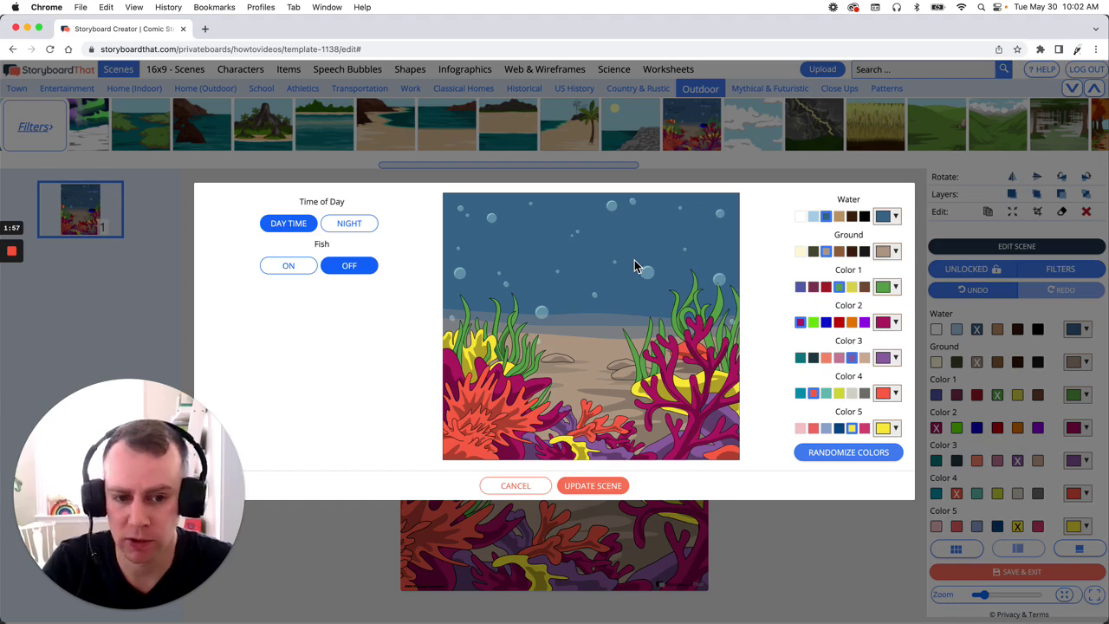
# Step: Try colour swatches, return to magenta coral and green seaweed, and update the scene
pyautogui.click(825, 289)
pyautogui.click(814, 323)
pyautogui.click(826, 324)
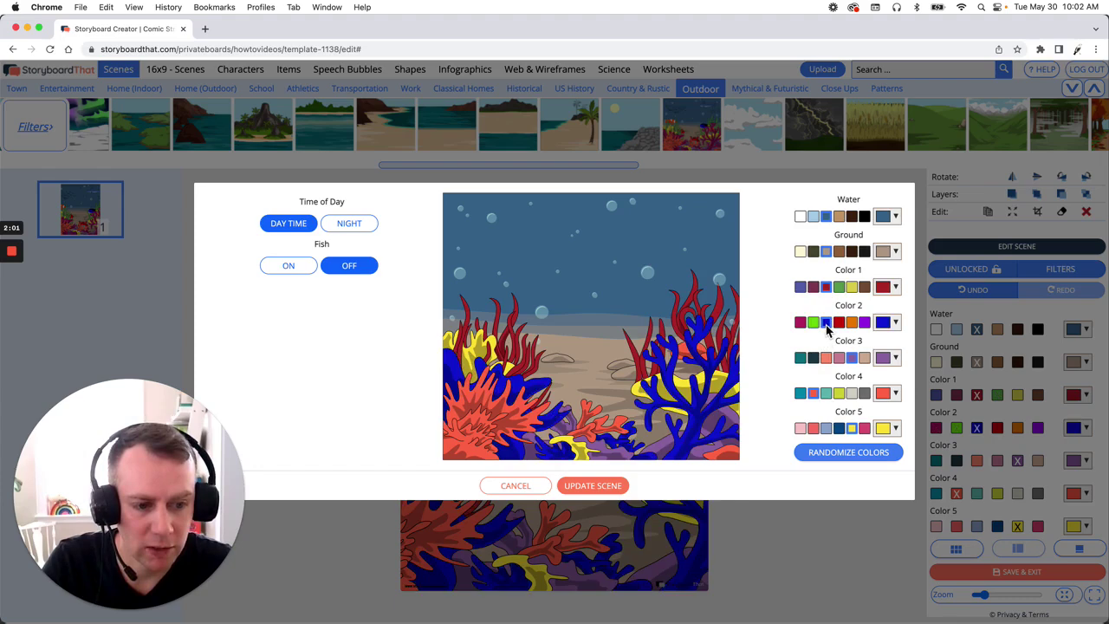
pyautogui.click(800, 323)
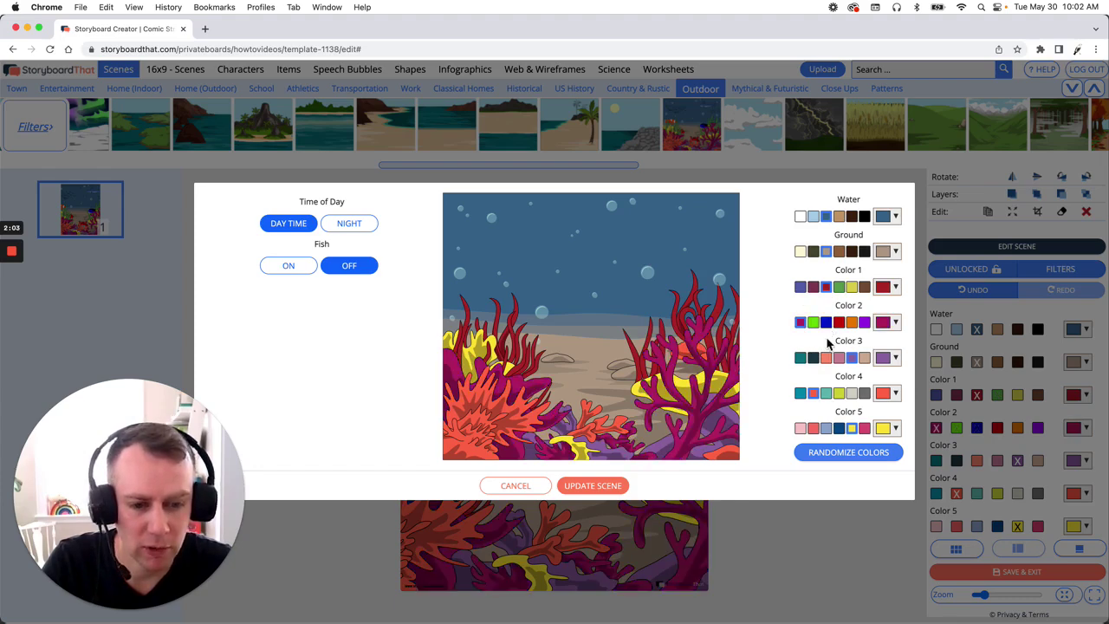
pyautogui.click(839, 289)
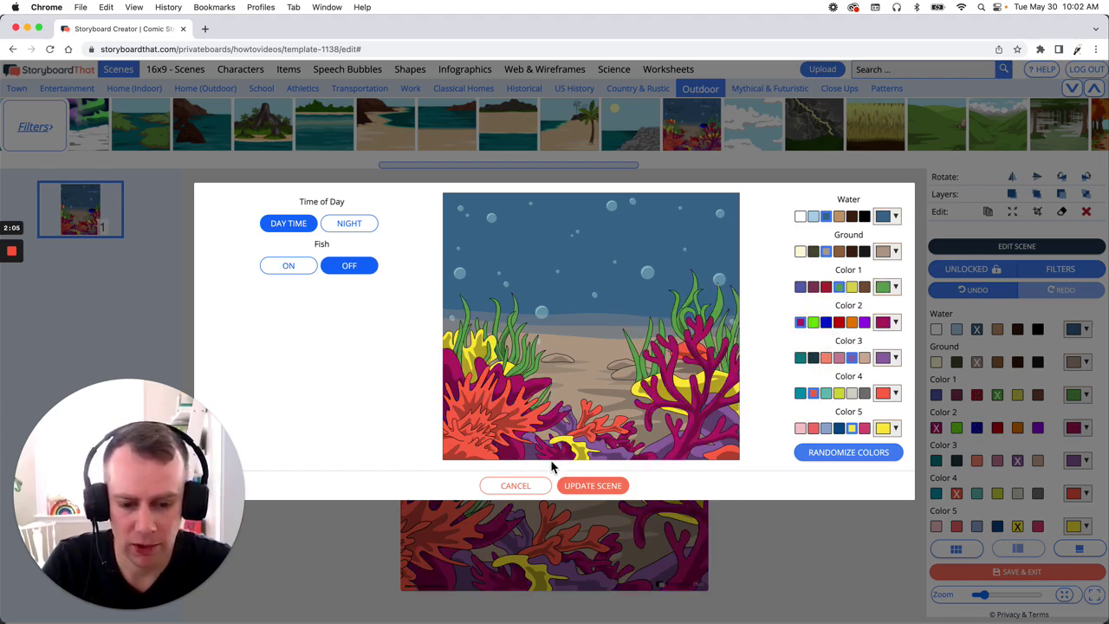
pyautogui.click(594, 486)
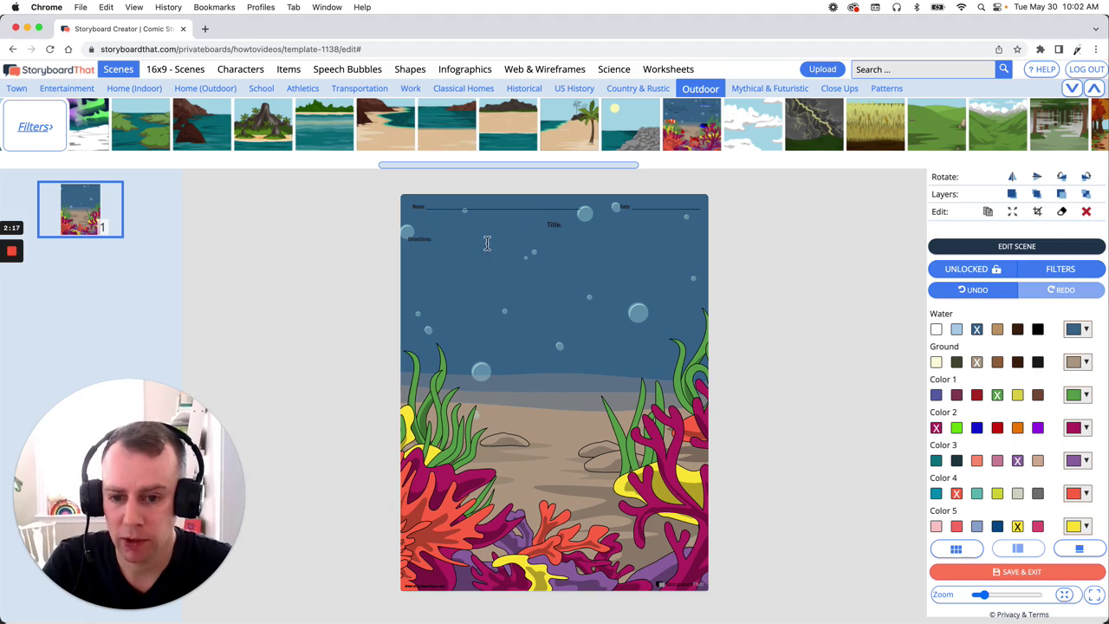
# Step: Replace the 'Title:' header text with 'Ocean Worksheet' and select it
pyautogui.click(487, 243)
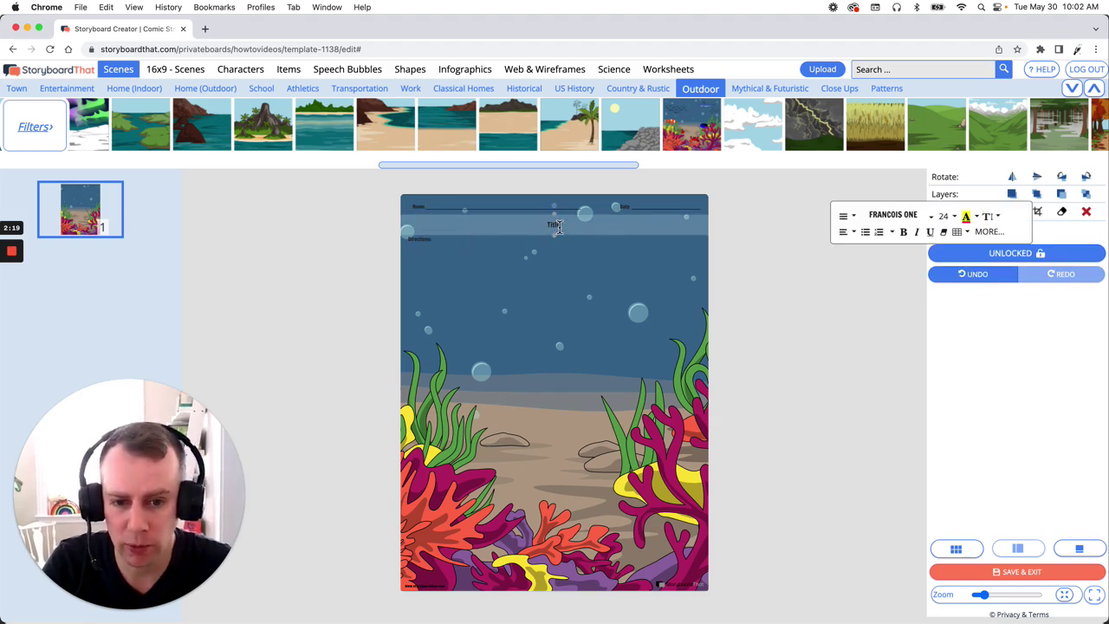
pyautogui.write('Ocea')
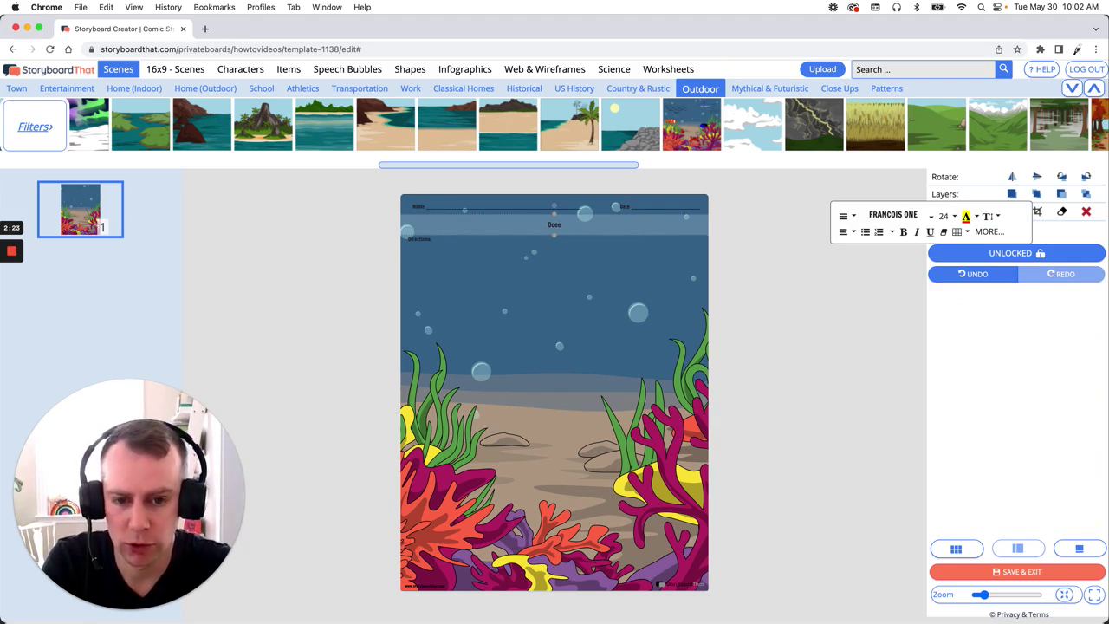
pyautogui.write('n Worksh')
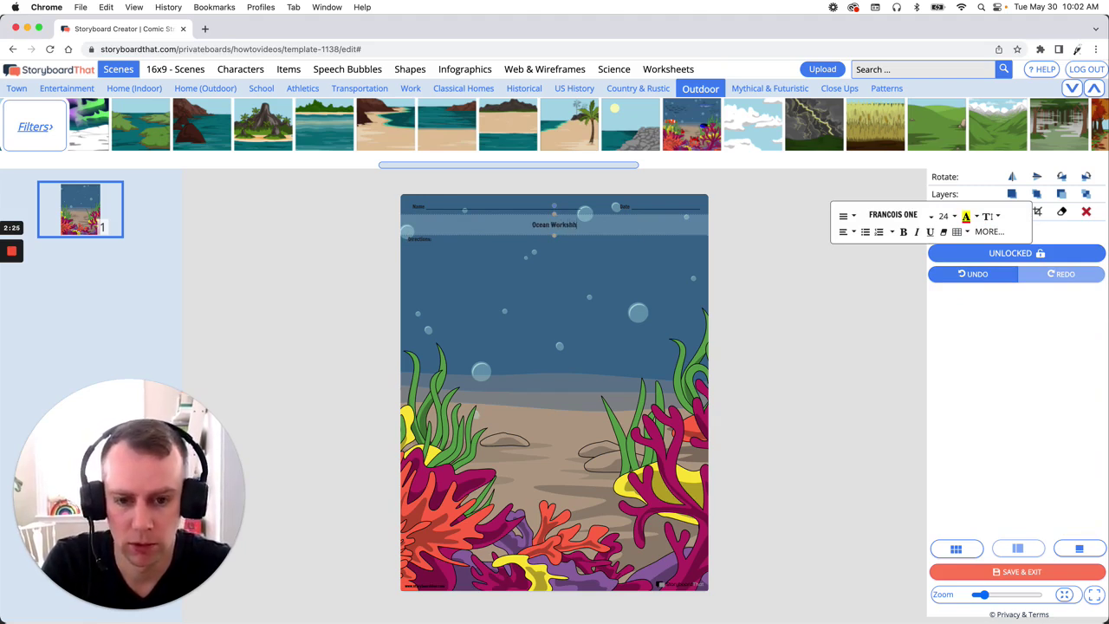
pyautogui.write('ee')
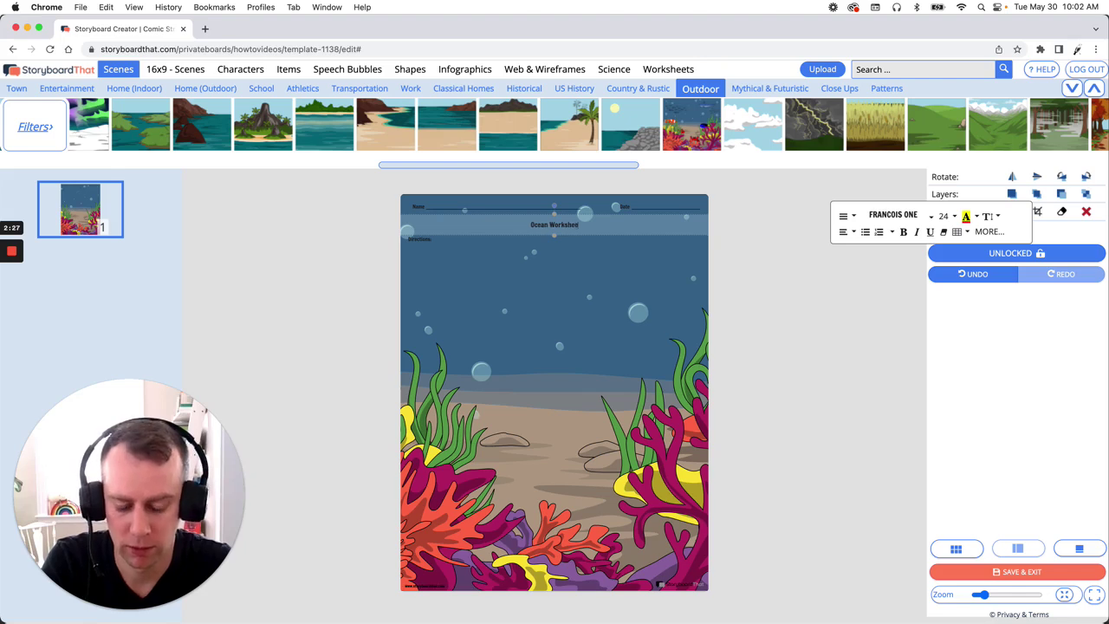
pyautogui.write('t')
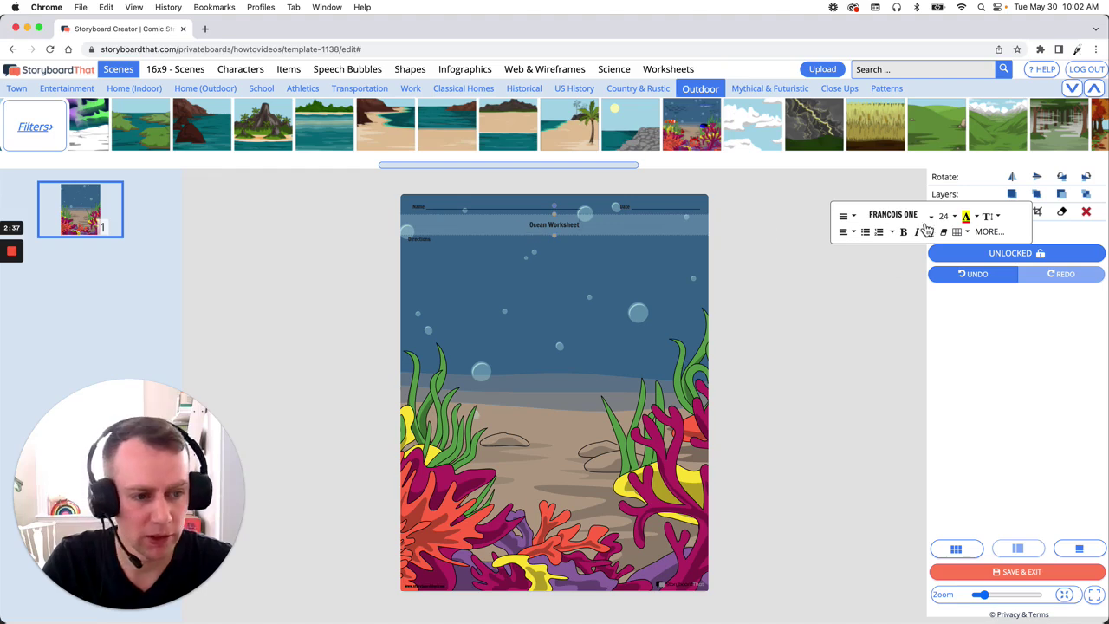
pyautogui.moveTo(523, 224); pyautogui.dragTo(614, 228)
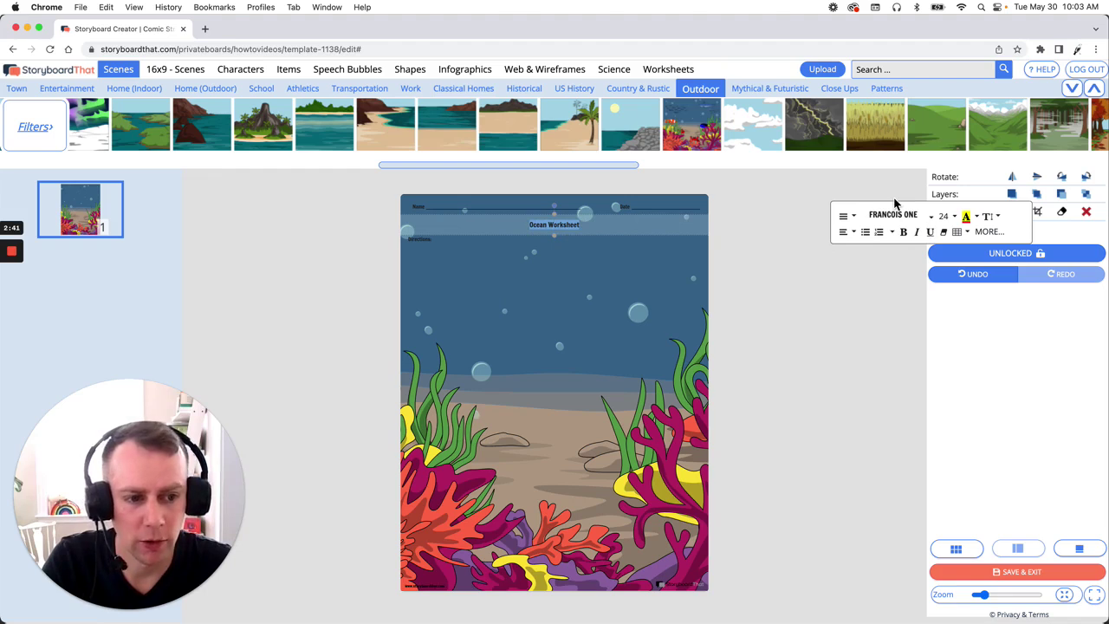
# Step: Set the title's font to Lobster Two at size 60
pyautogui.click(934, 221)
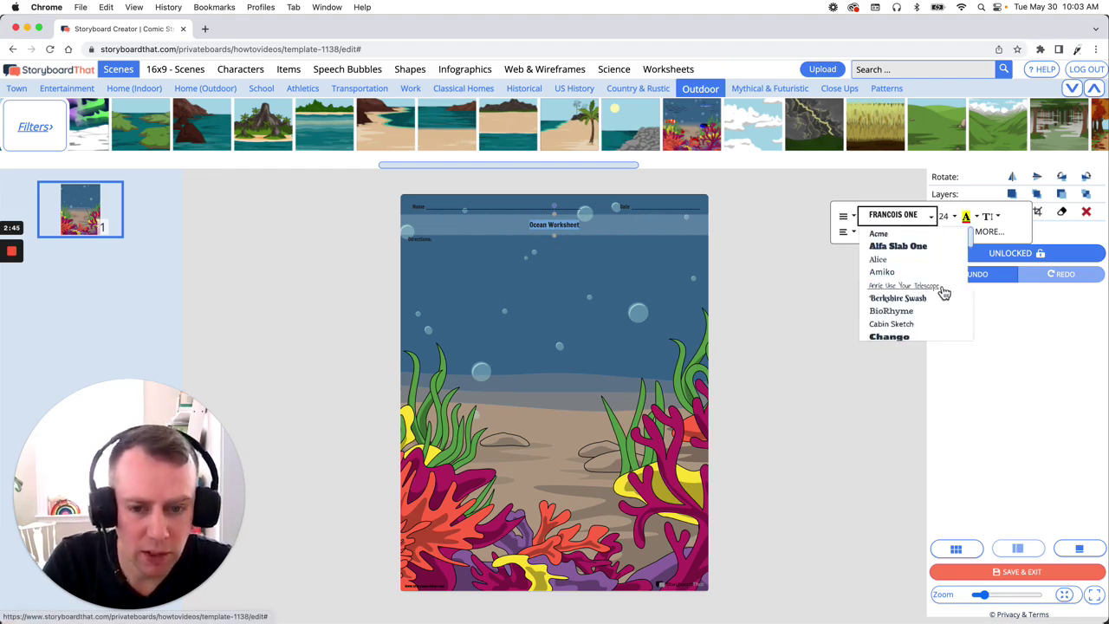
pyautogui.scroll(-3, 931, 290)
pyautogui.scroll(-5, 929, 289)
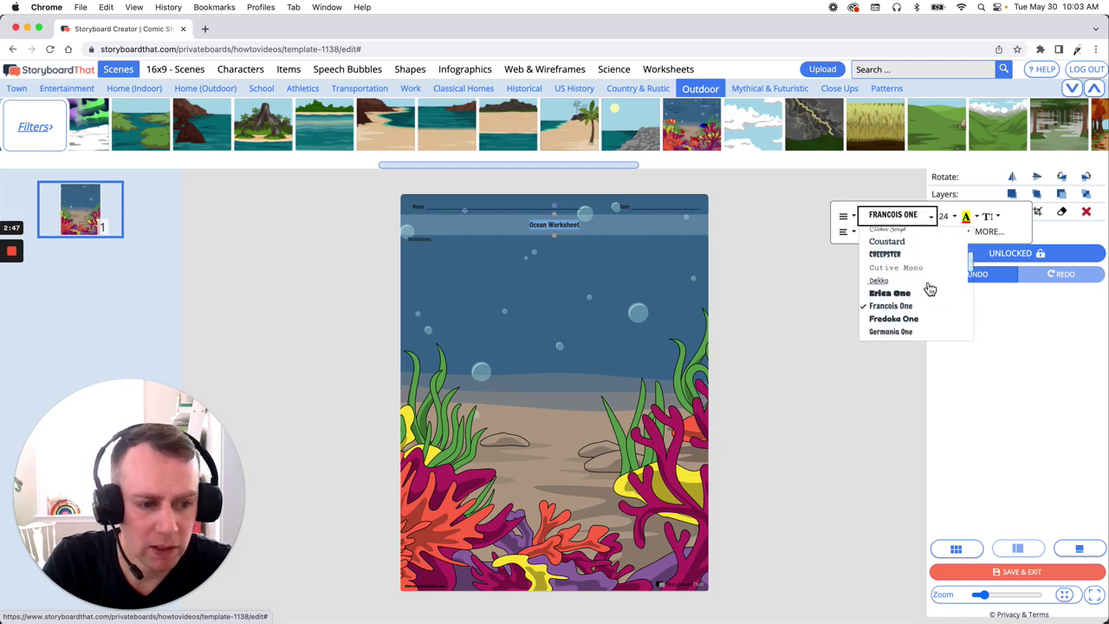
pyautogui.scroll(-5, 926, 287)
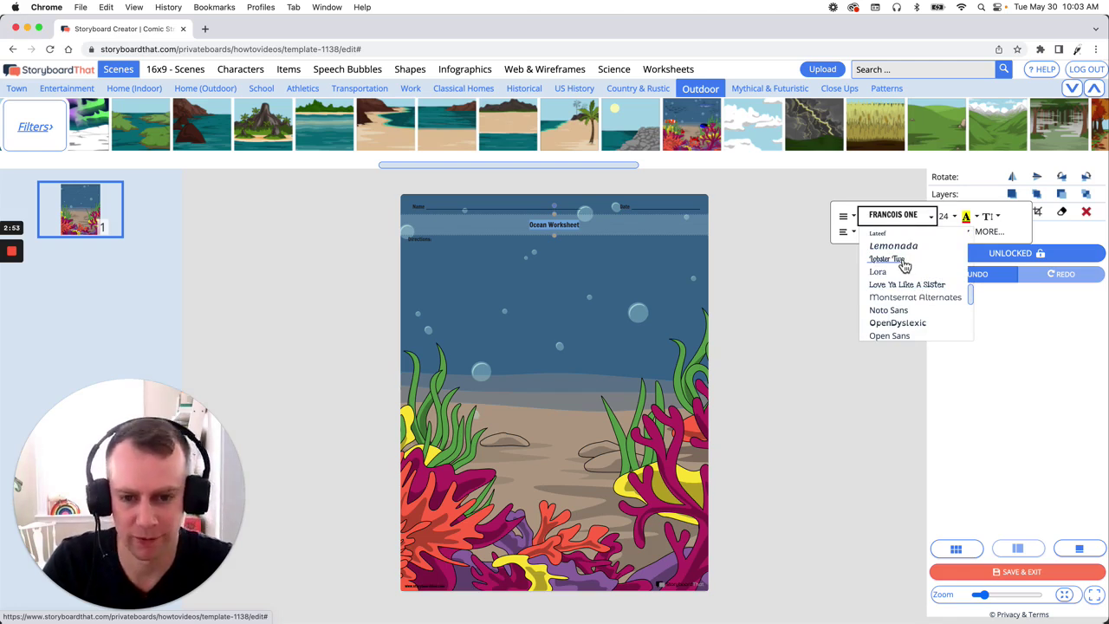
pyautogui.click(904, 266)
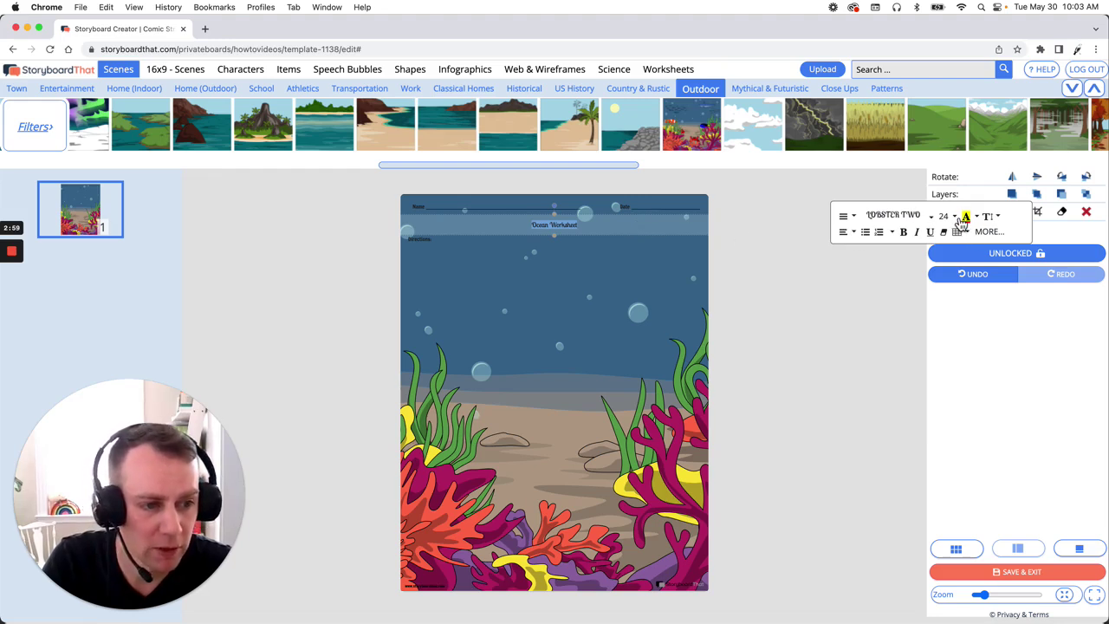
pyautogui.click(956, 218)
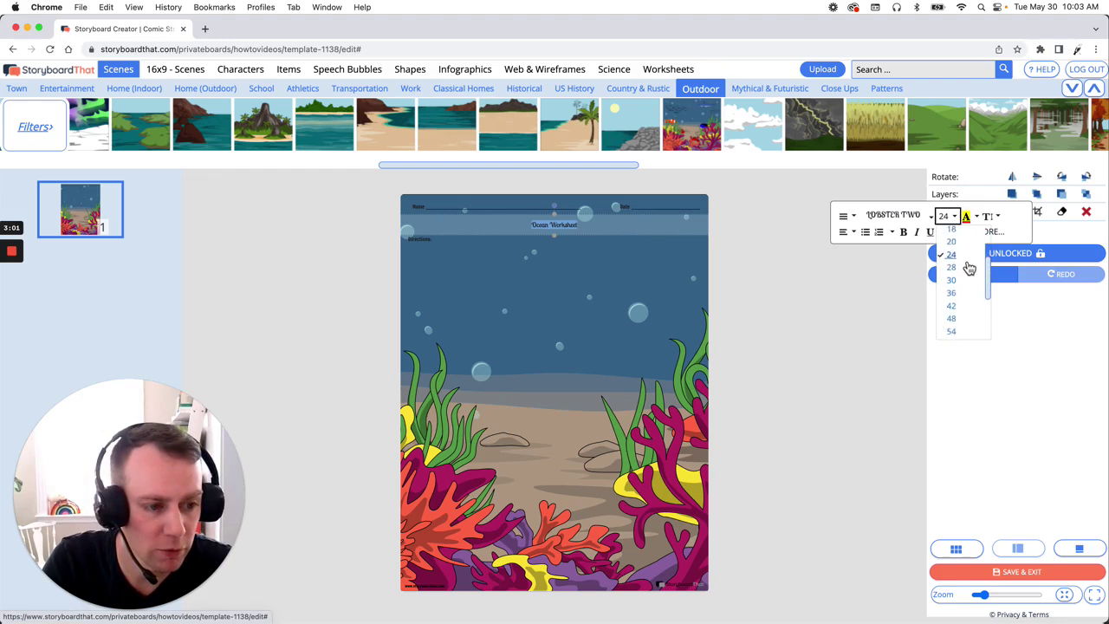
pyautogui.scroll(-3, 969, 269)
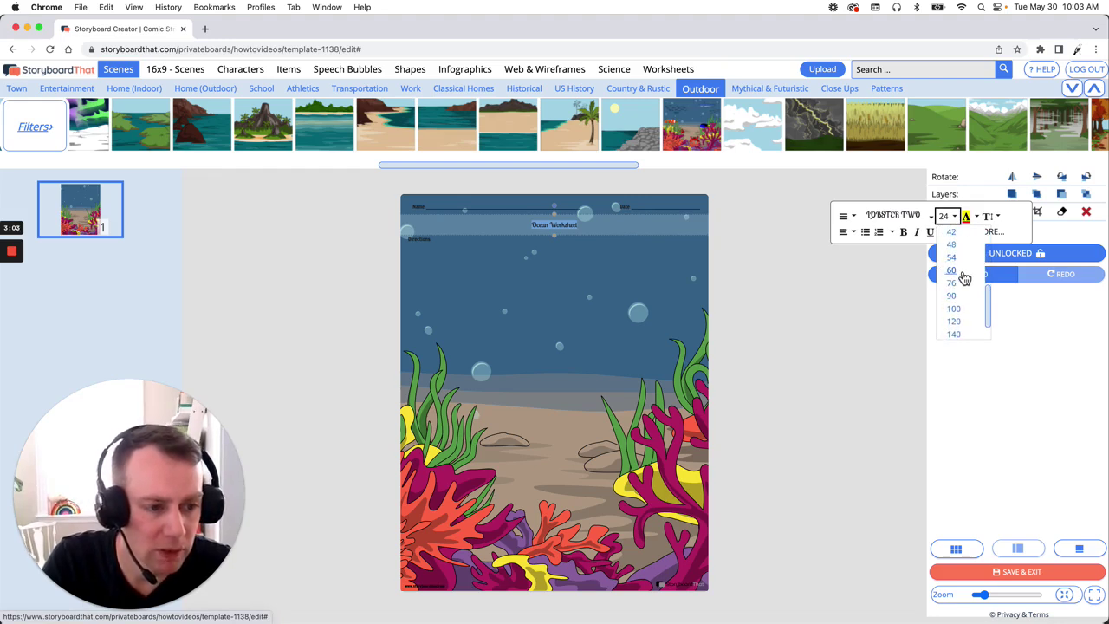
pyautogui.click(963, 273)
pyautogui.click(800, 355)
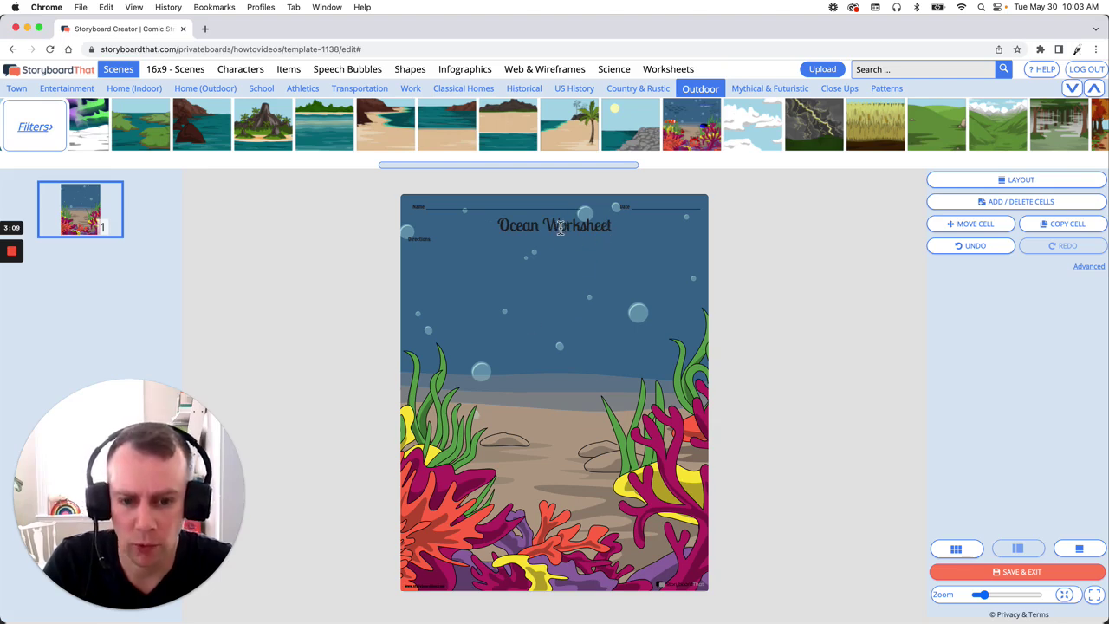
# Step: Make the Ocean Worksheet title text white
pyautogui.click(560, 227)
pyautogui.moveTo(559, 228); pyautogui.dragTo(487, 224)
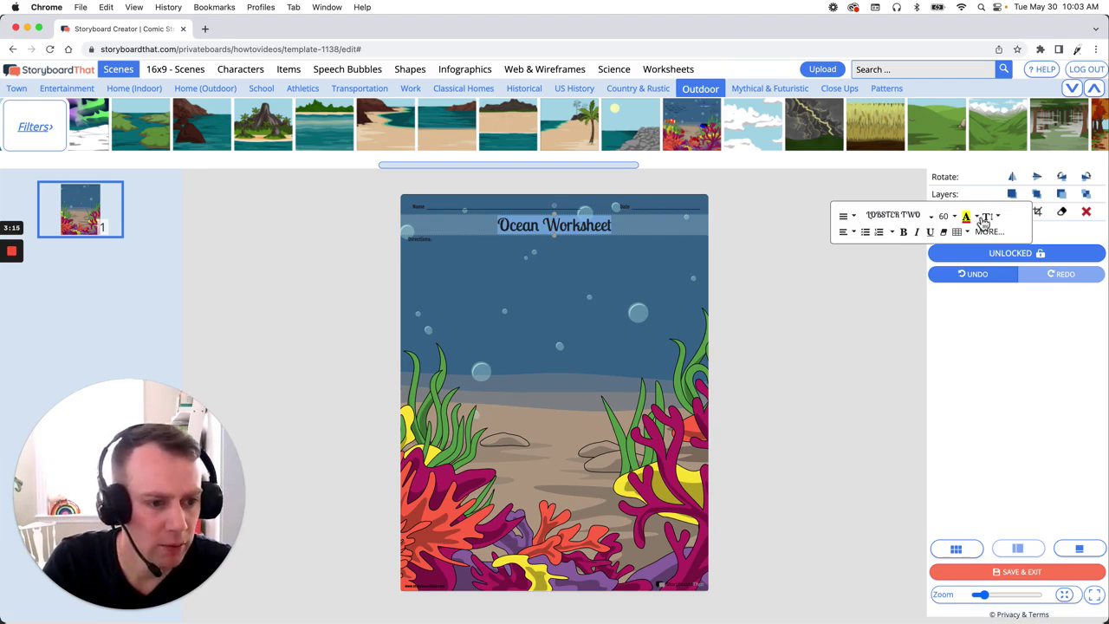
pyautogui.click(977, 217)
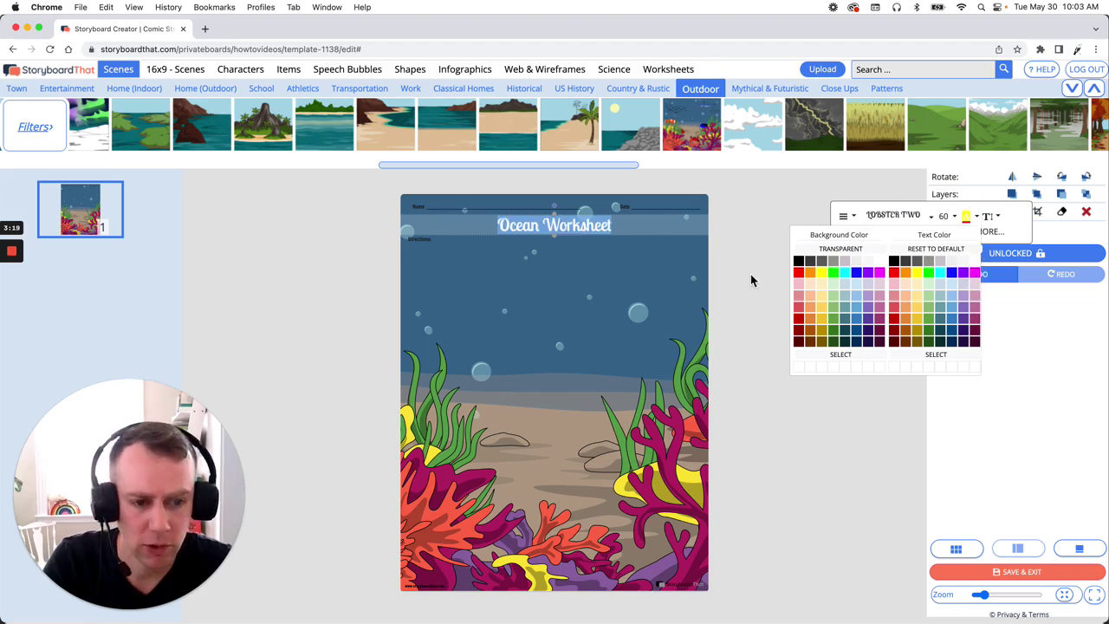
pyautogui.click(829, 217)
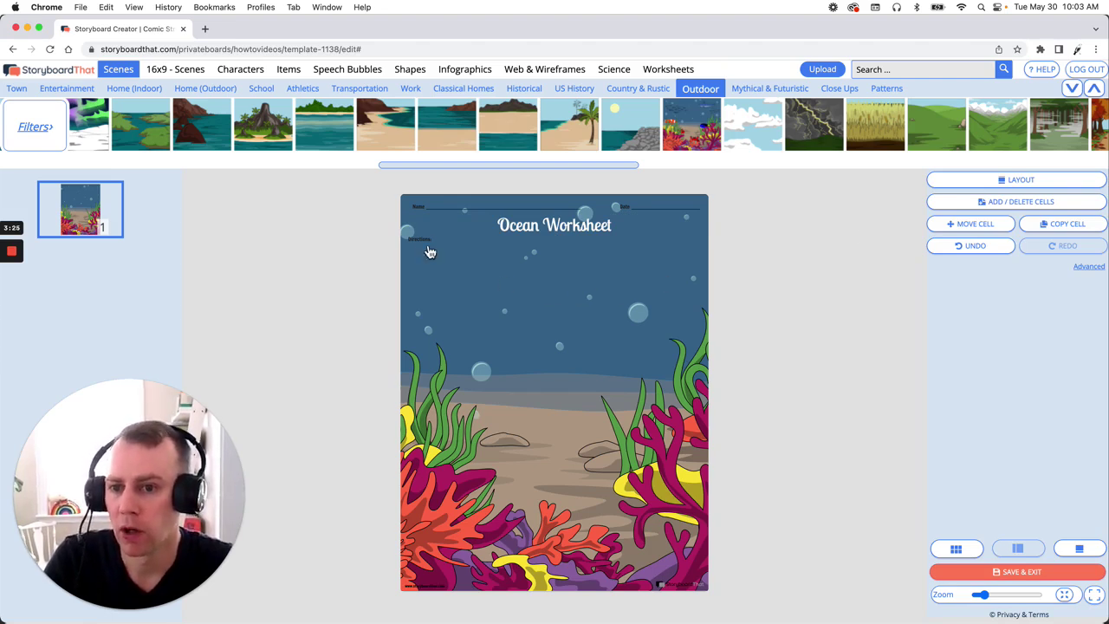
# Step: Delete the Directions text box from the worksheet
pyautogui.click(357, 76)
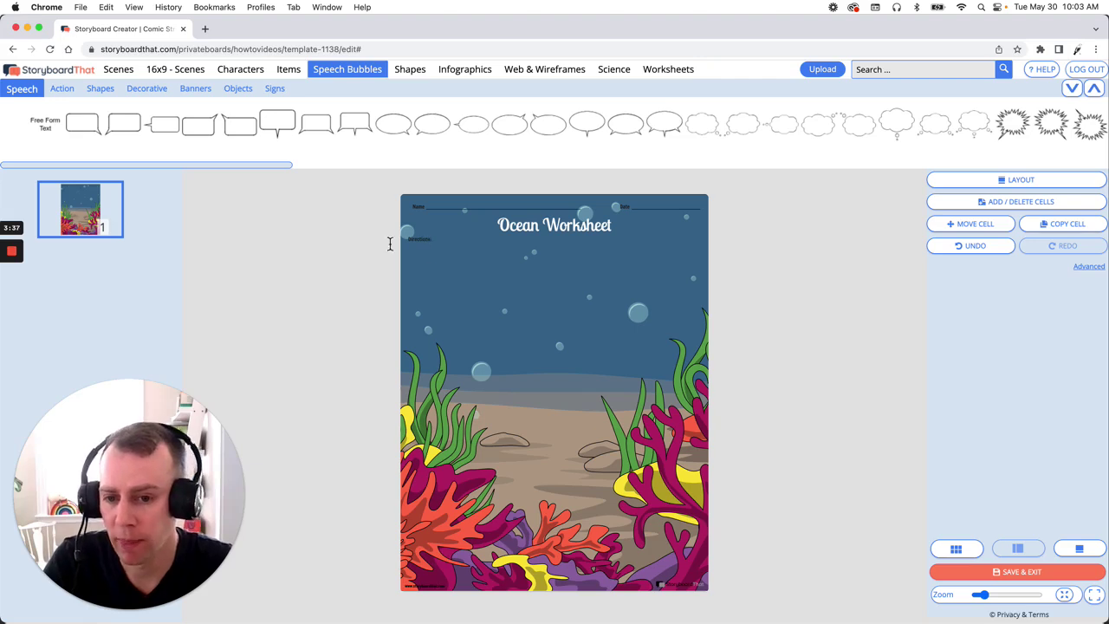
pyautogui.click(419, 242)
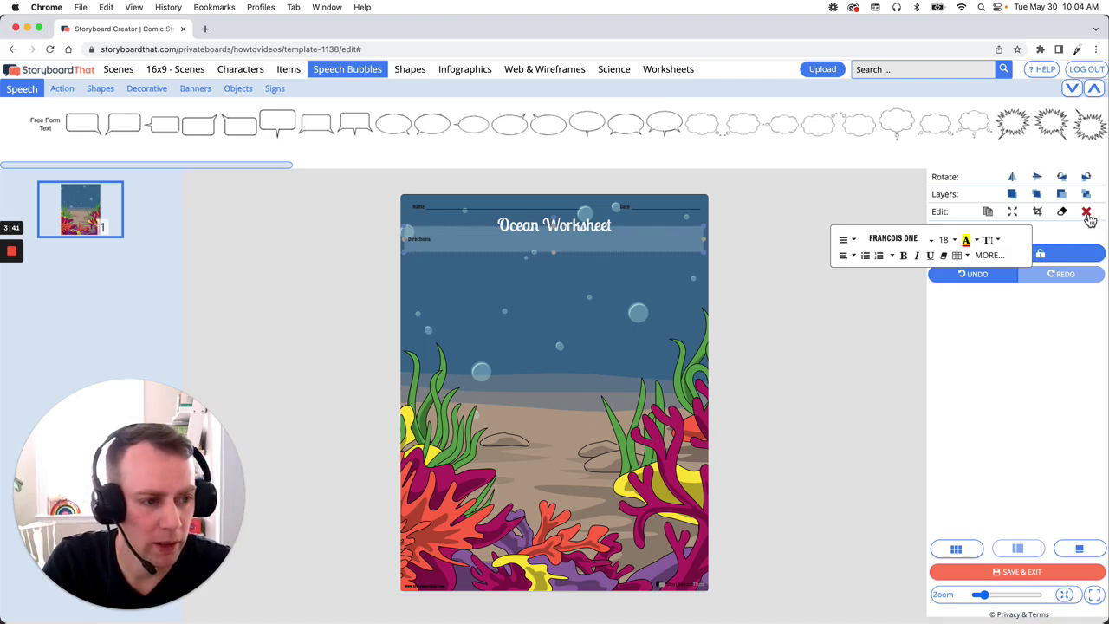
pyautogui.click(1087, 214)
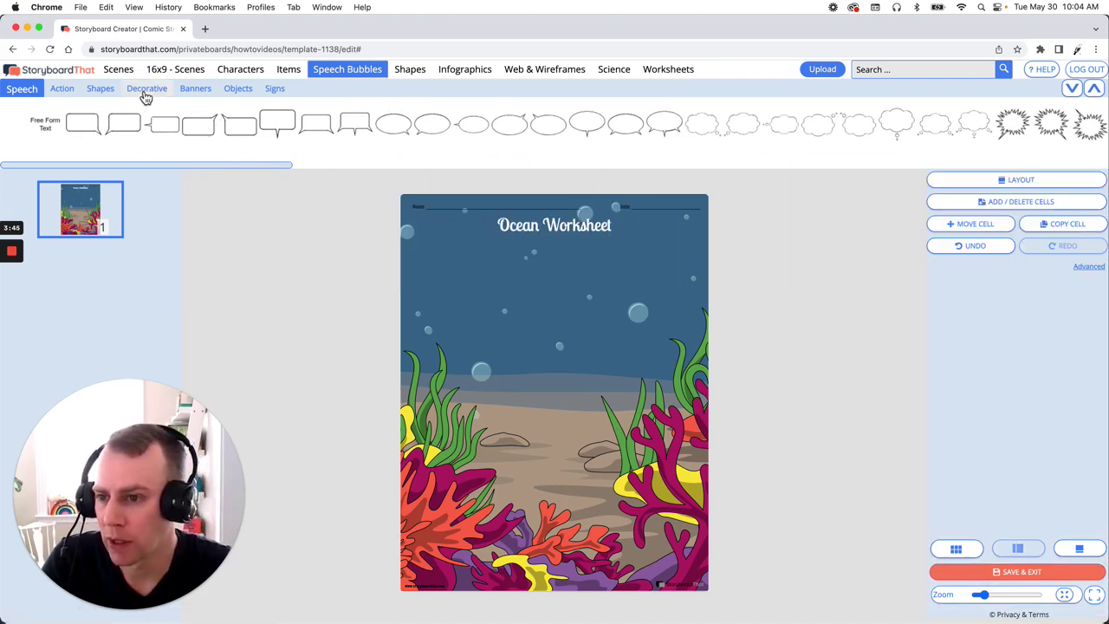
# Step: Place a white decorative frame from the Decorative designs just below the title
pyautogui.click(145, 90)
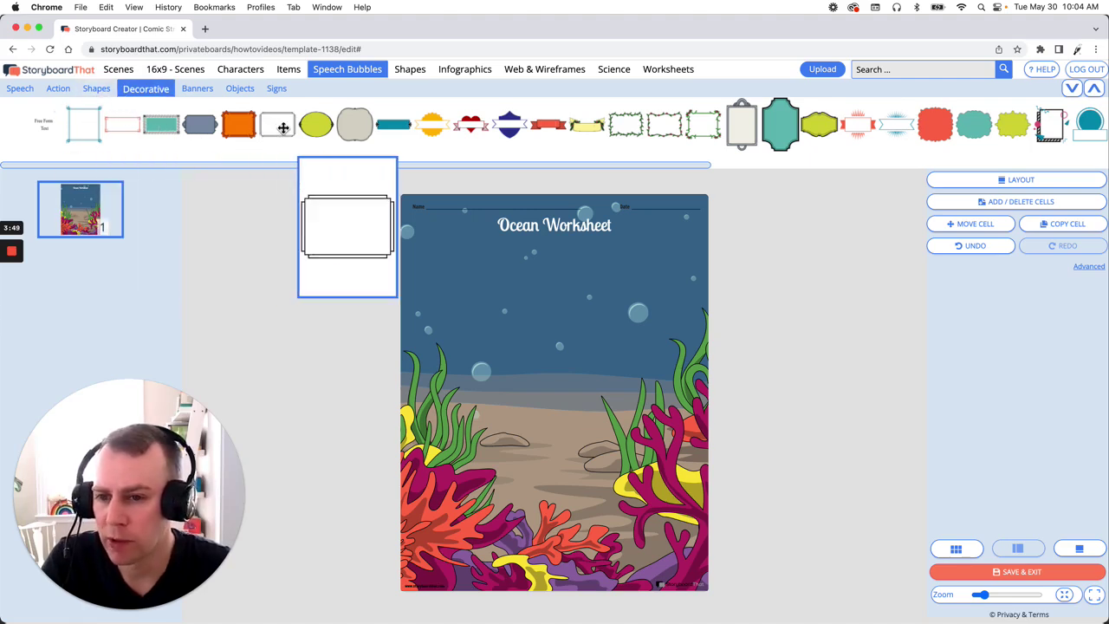
pyautogui.moveTo(282, 126); pyautogui.dragTo(468, 279)
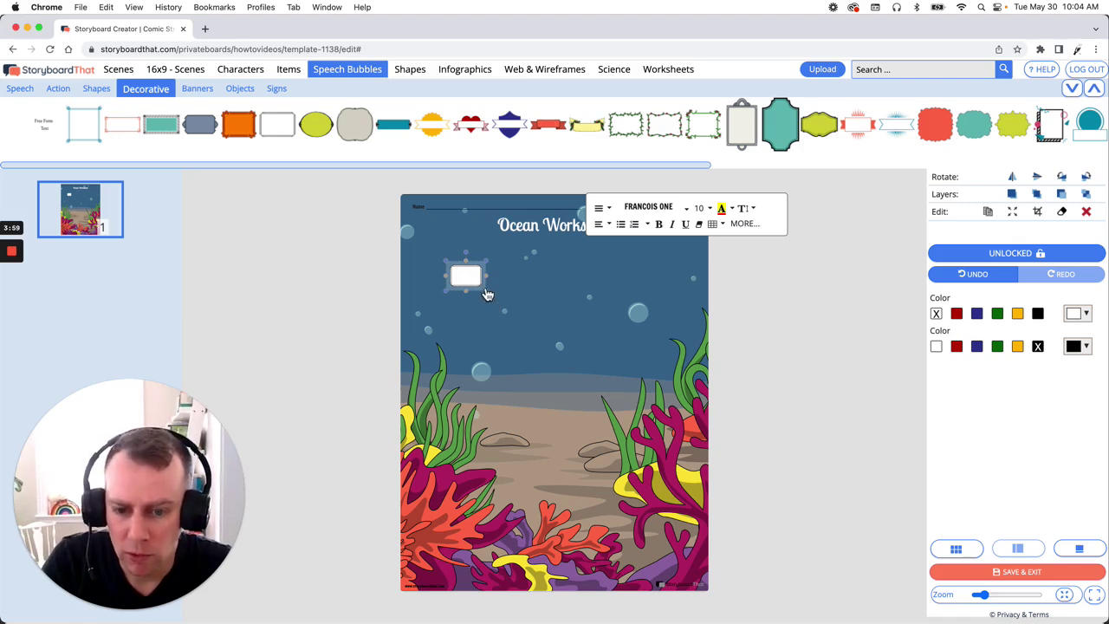
pyautogui.moveTo(481, 295); pyautogui.dragTo(458, 274)
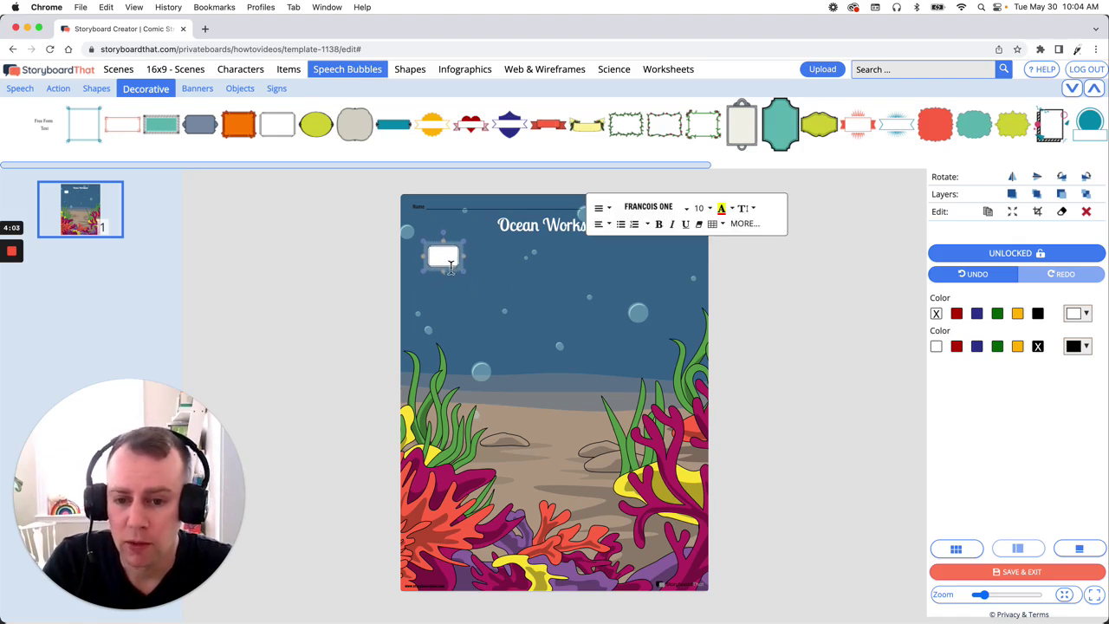
pyautogui.click(332, 280)
pyautogui.moveTo(477, 289); pyautogui.dragTo(591, 383)
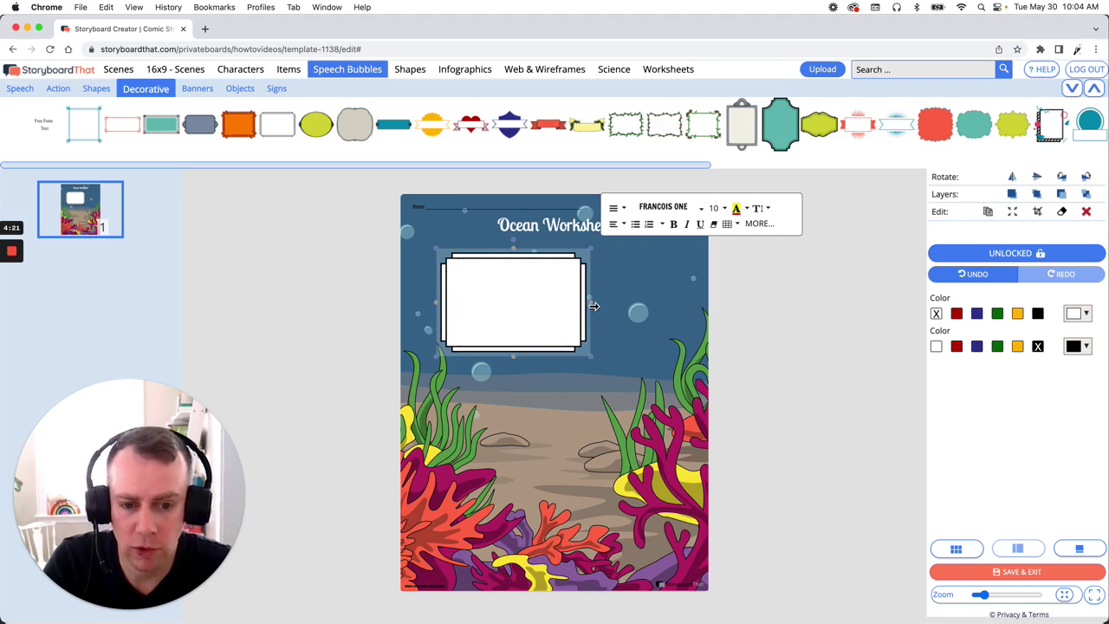
# Step: Enlarge the white frame wider and taller to fill the middle of the page
pyautogui.moveTo(593, 305); pyautogui.dragTo(691, 308)
pyautogui.moveTo(563, 359); pyautogui.dragTo(607, 490)
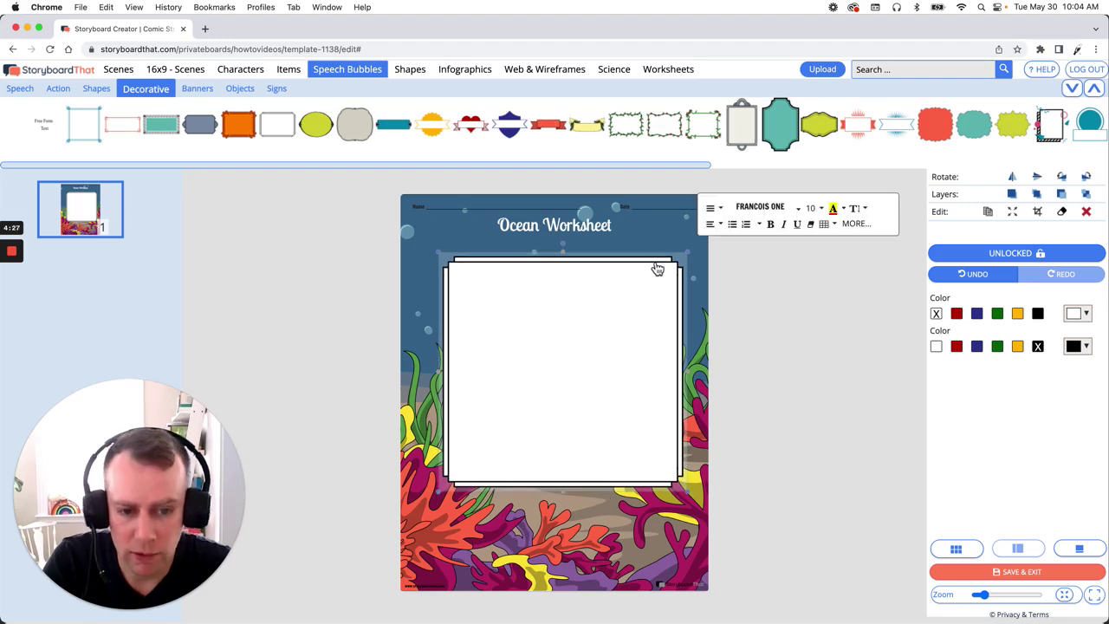
pyautogui.moveTo(655, 267); pyautogui.dragTo(646, 265)
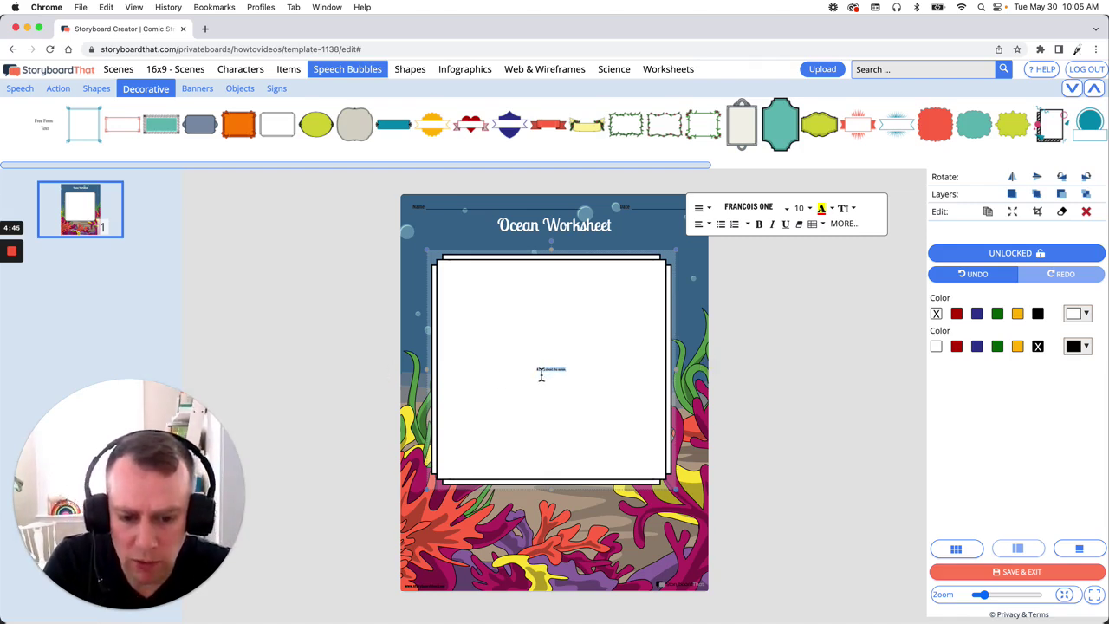
# Step: Format the sentence 'A story about the ocean.' at size 60 in Lobster Two
pyautogui.click(809, 208)
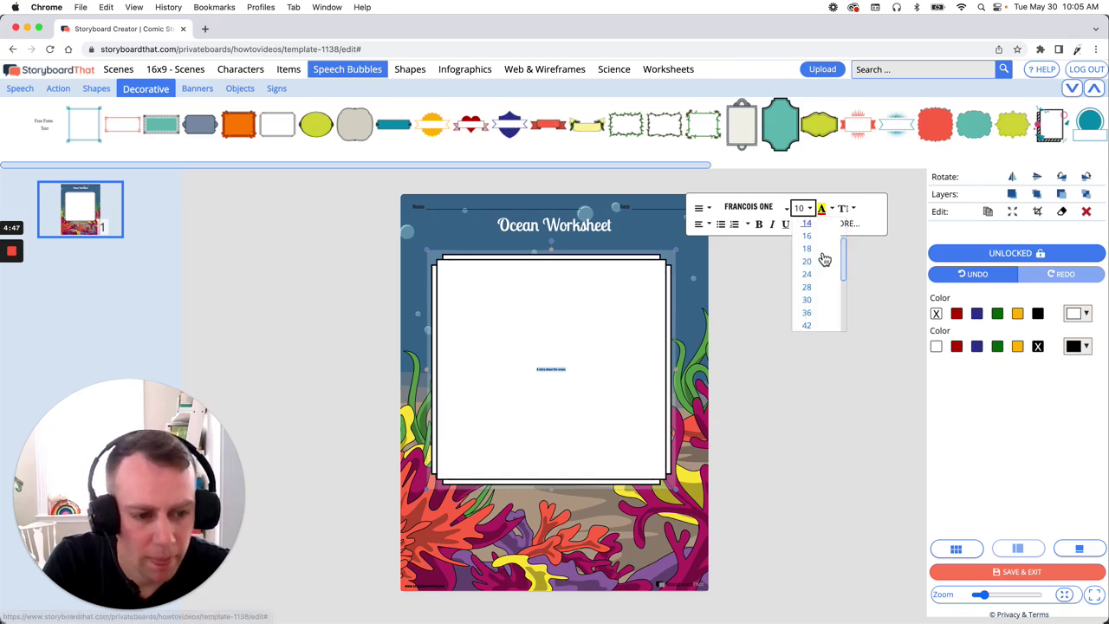
pyautogui.scroll(-3, 824, 268)
pyautogui.click(814, 303)
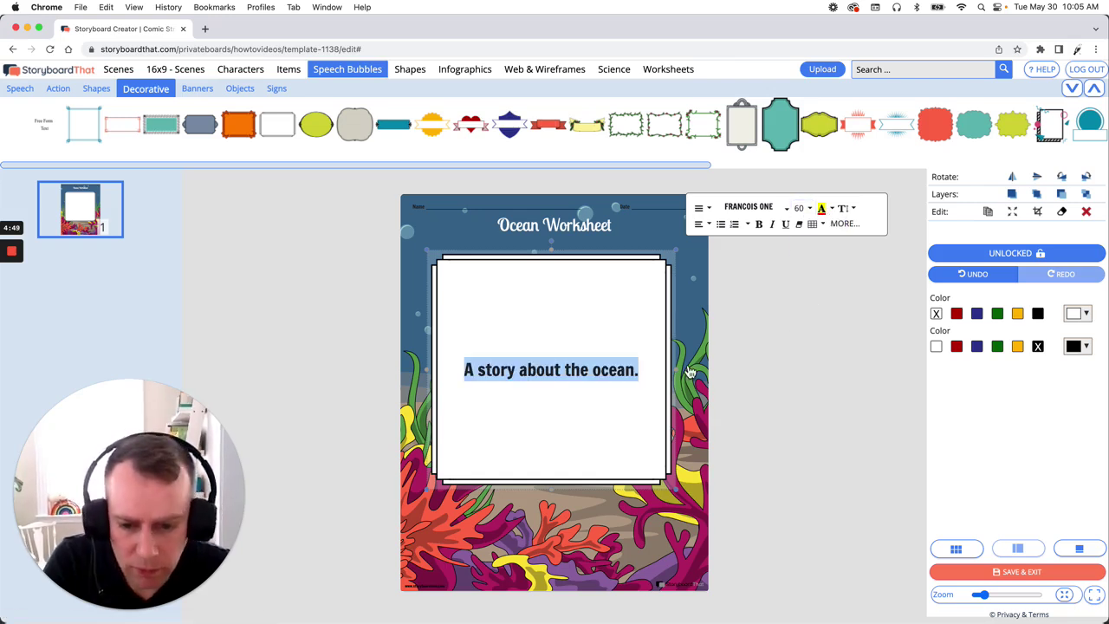
pyautogui.click(519, 379)
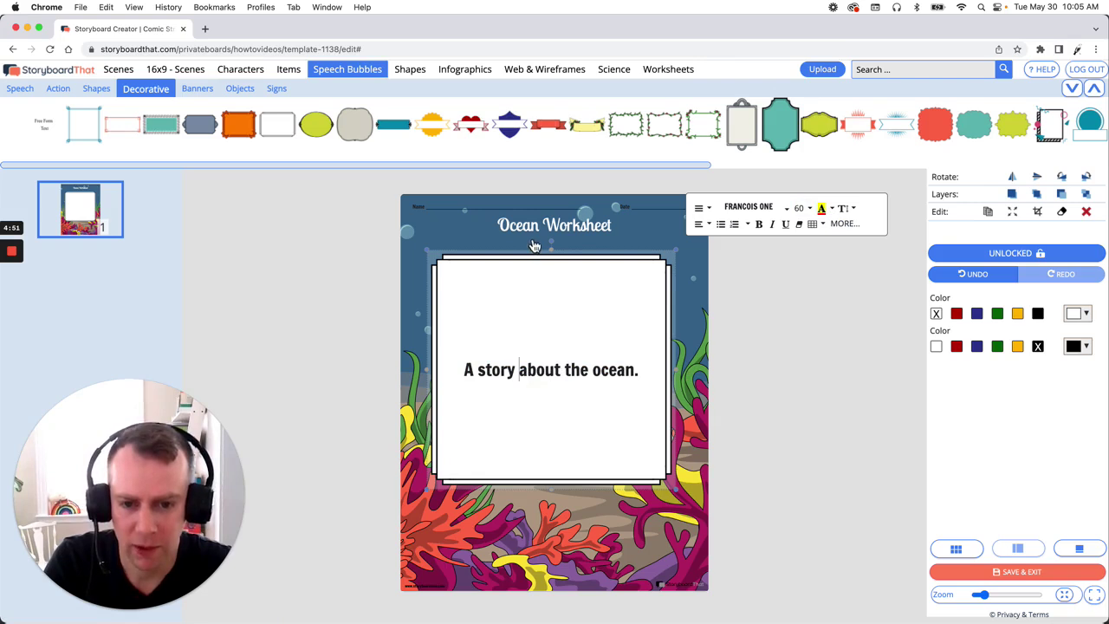
pyautogui.tripleClick(590, 373)
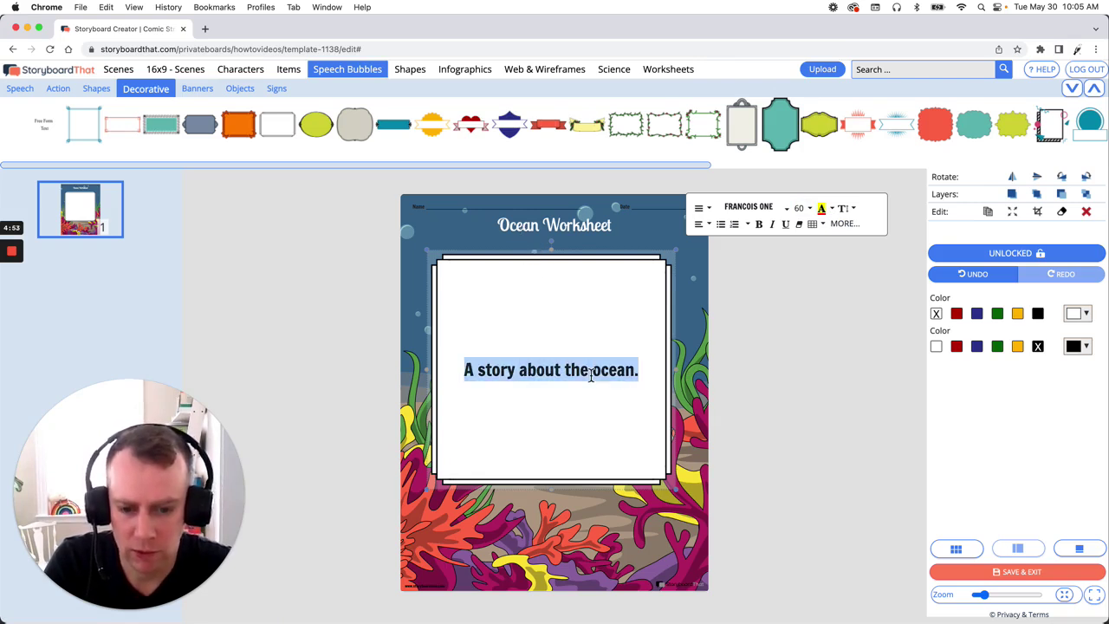
pyautogui.click(763, 208)
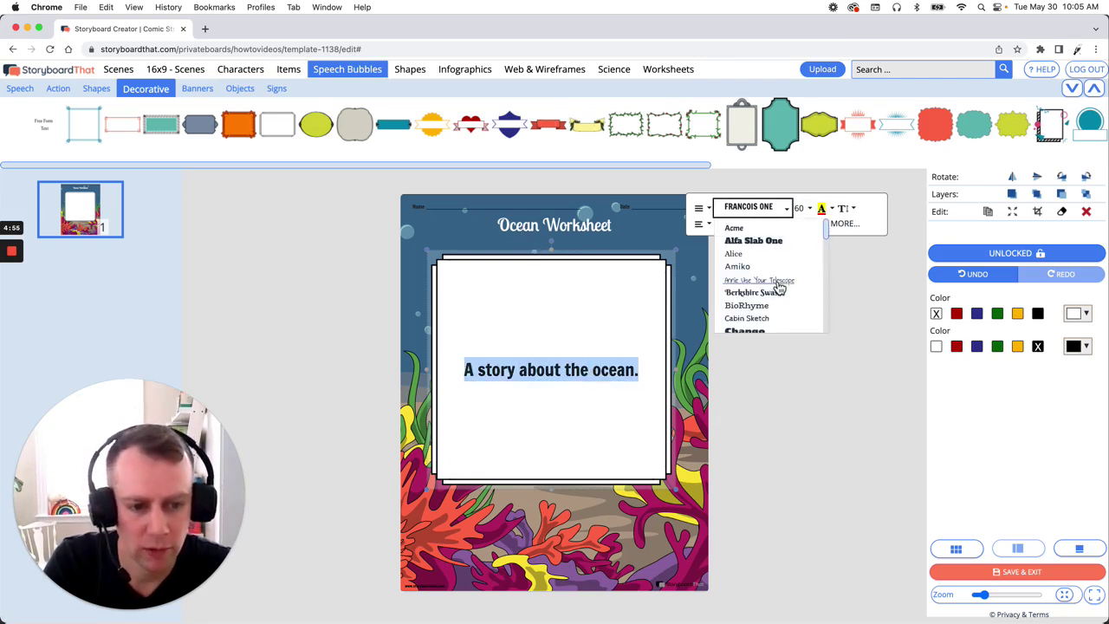
pyautogui.scroll(-5, 780, 279)
pyautogui.scroll(-6, 783, 277)
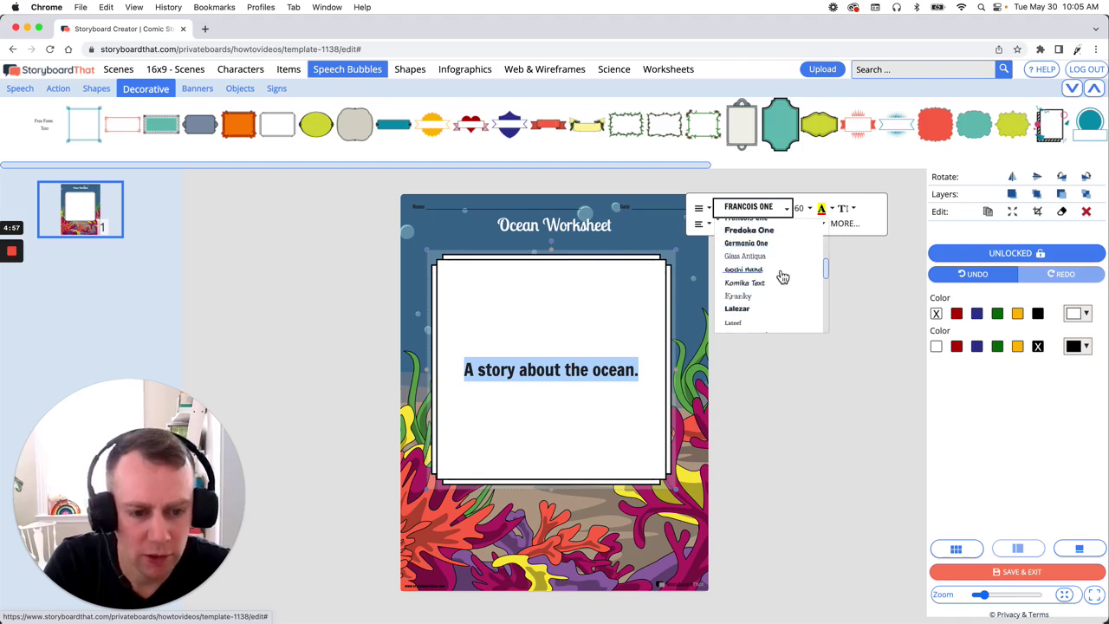
pyautogui.scroll(-1, 779, 278)
pyautogui.click(767, 295)
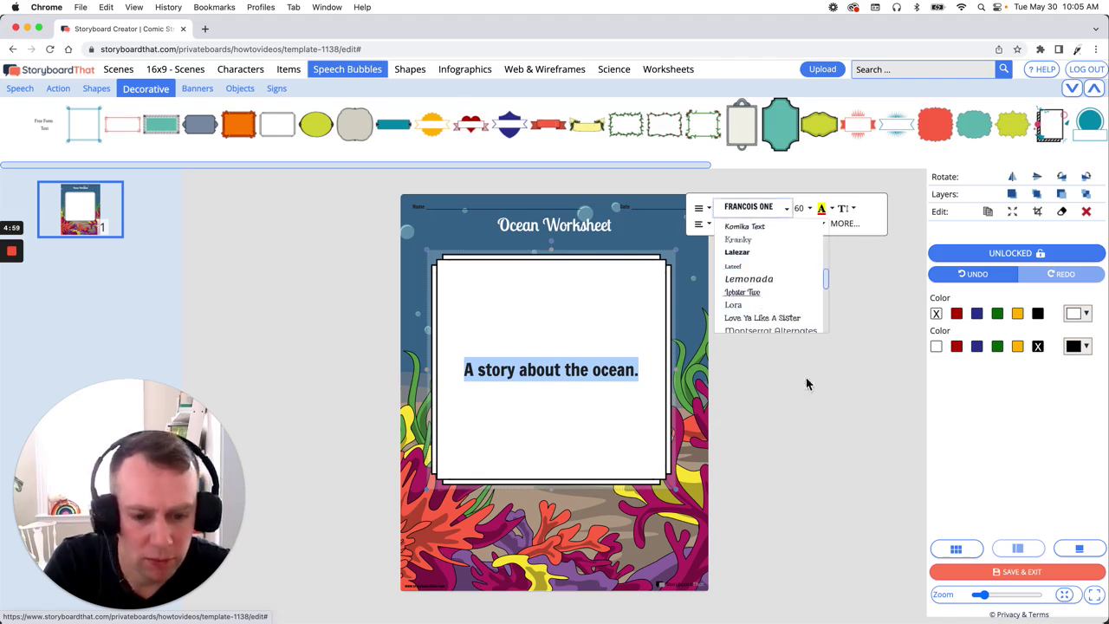
pyautogui.click(854, 430)
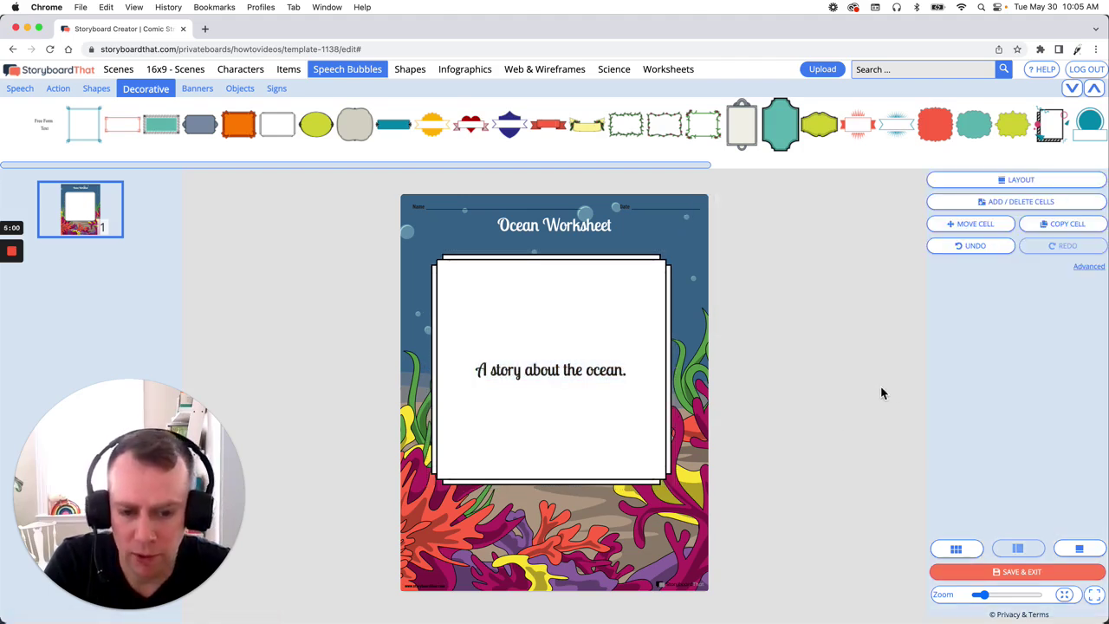
# Step: Give the ocean story box a dark blue outline and dark blue fill
pyautogui.click(618, 270)
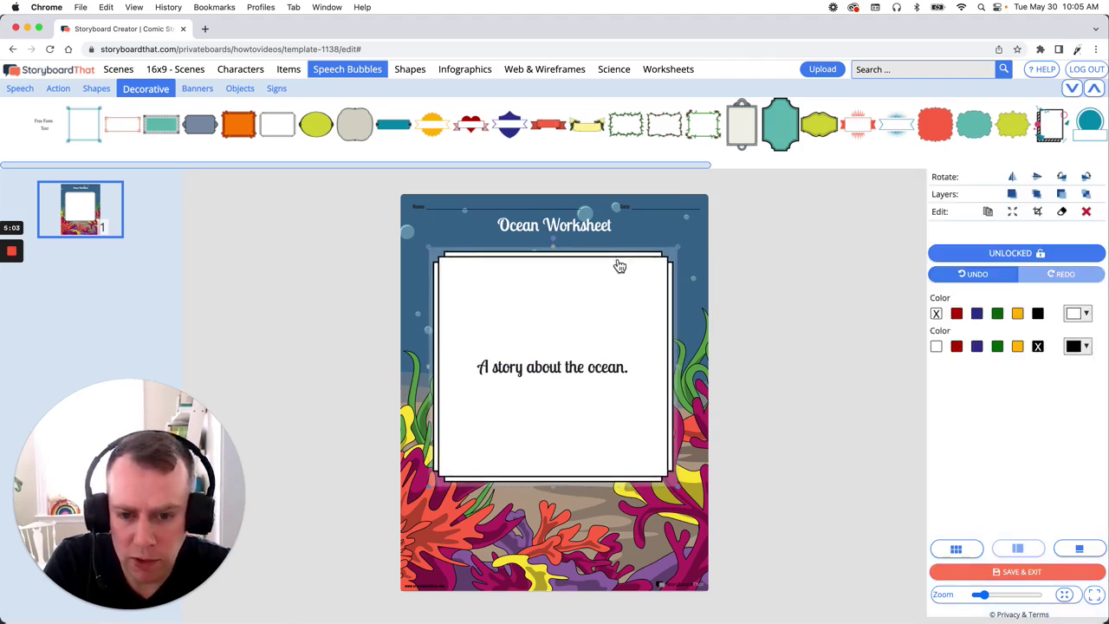
pyautogui.click(619, 268)
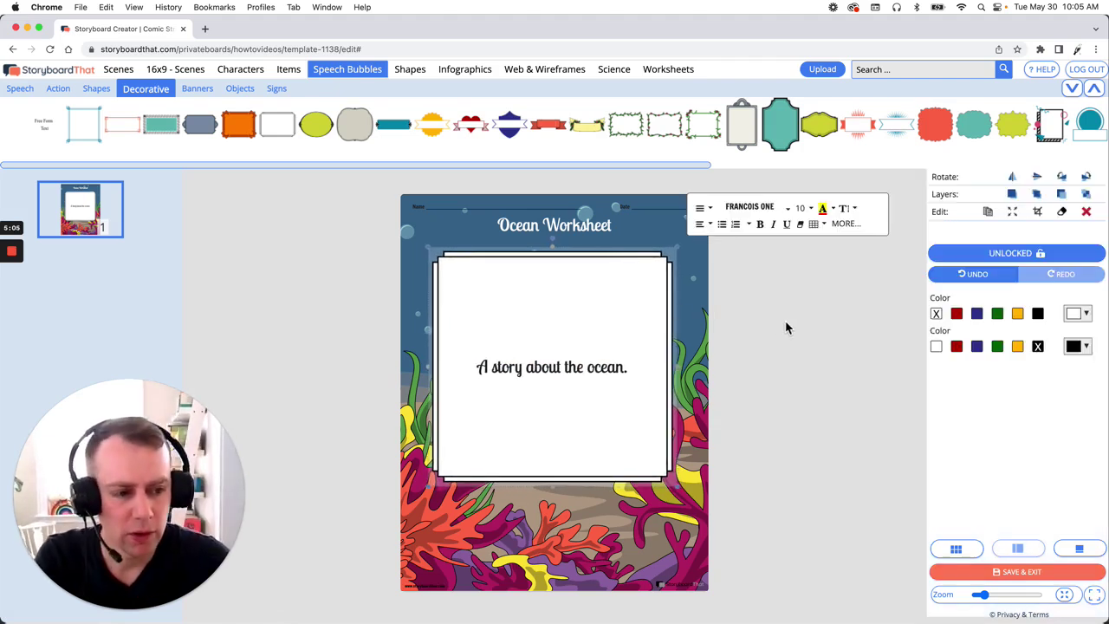
pyautogui.click(978, 347)
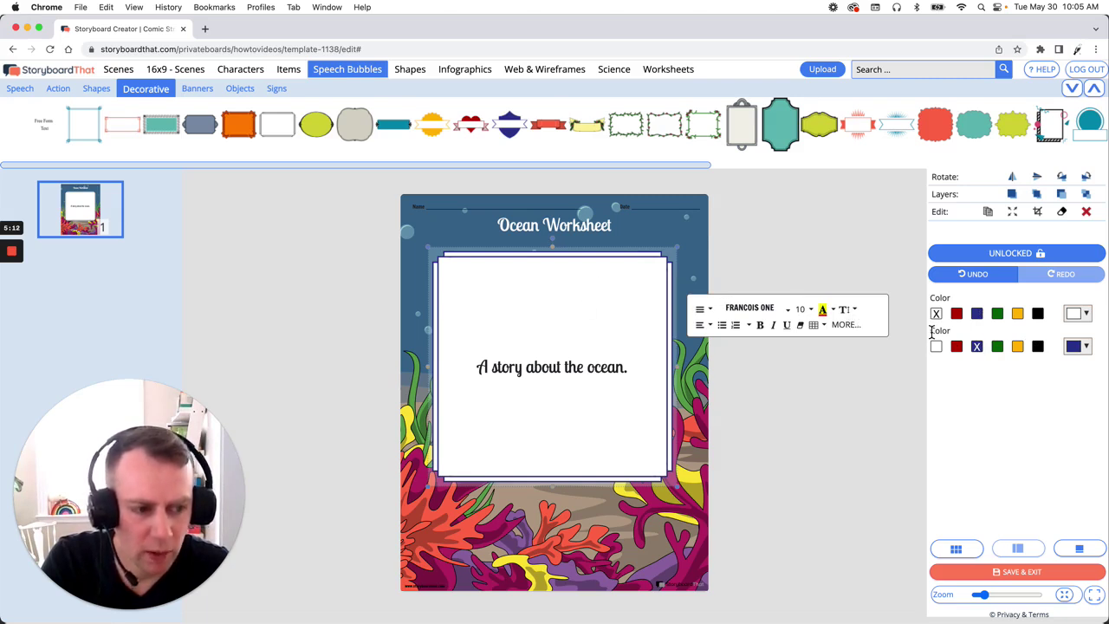
pyautogui.click(978, 315)
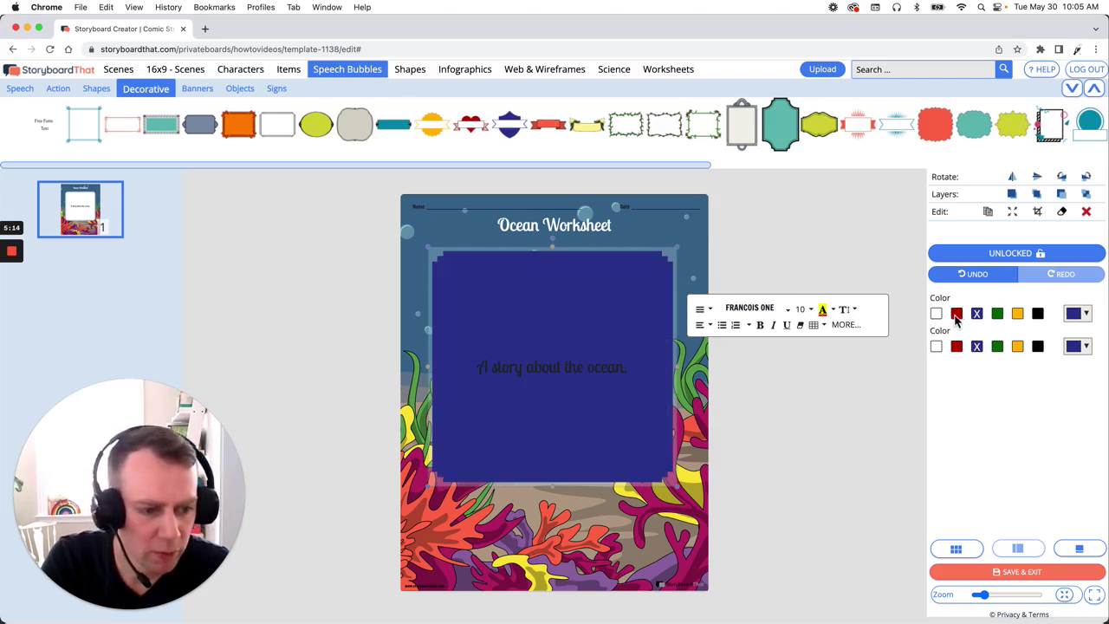
pyautogui.click(956, 314)
pyautogui.click(977, 315)
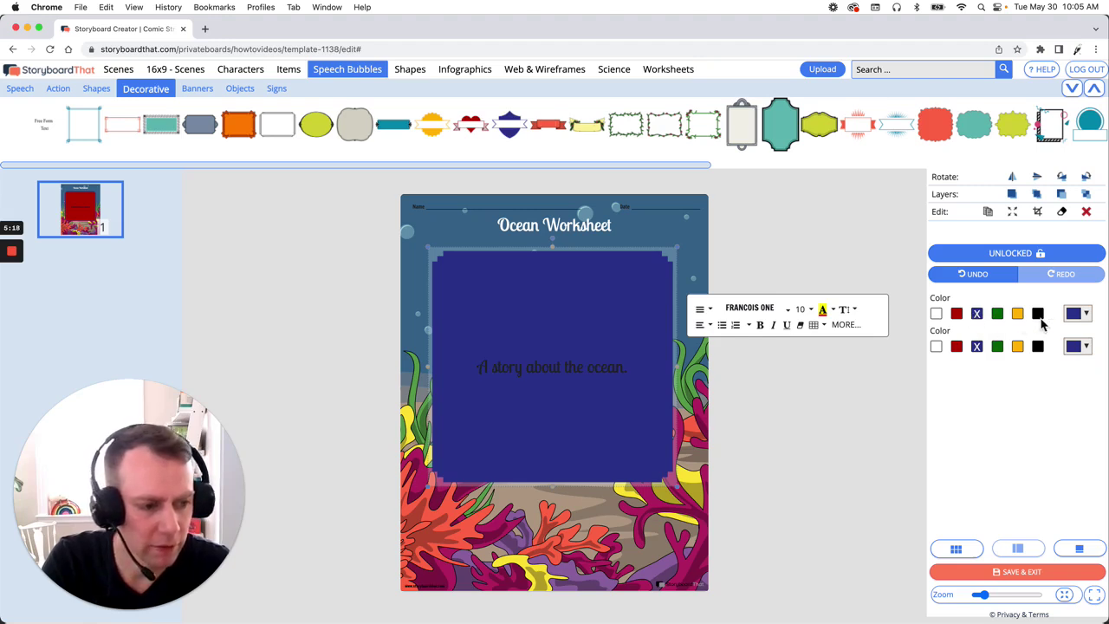
# Step: Change the box fill to a custom pale lavender-blue shade
pyautogui.click(1078, 315)
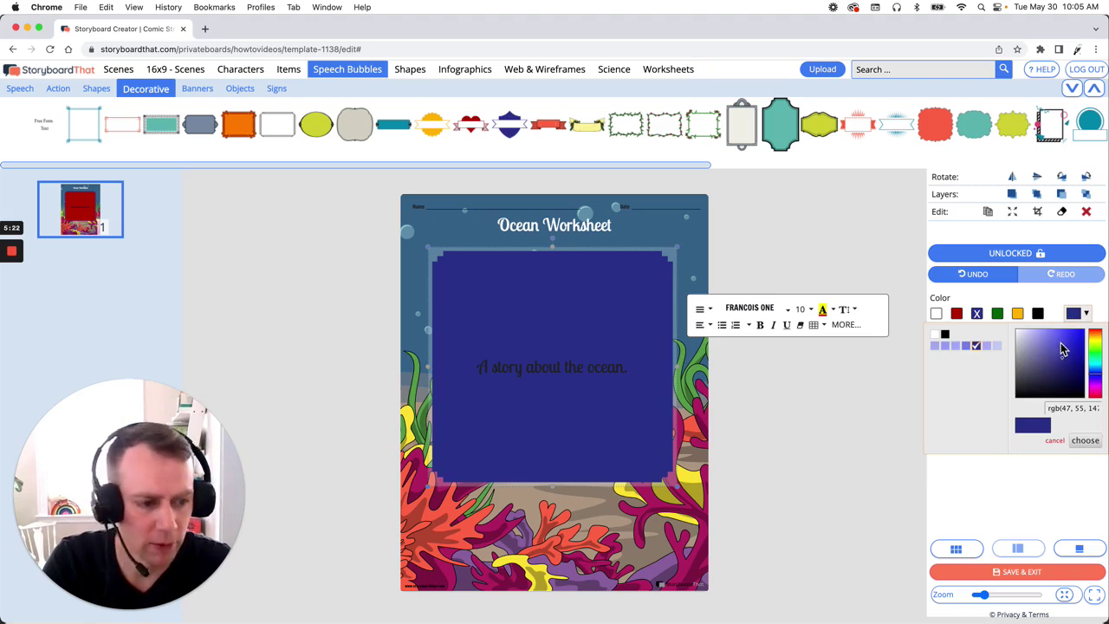
pyautogui.moveTo(1057, 351); pyautogui.dragTo(1039, 340)
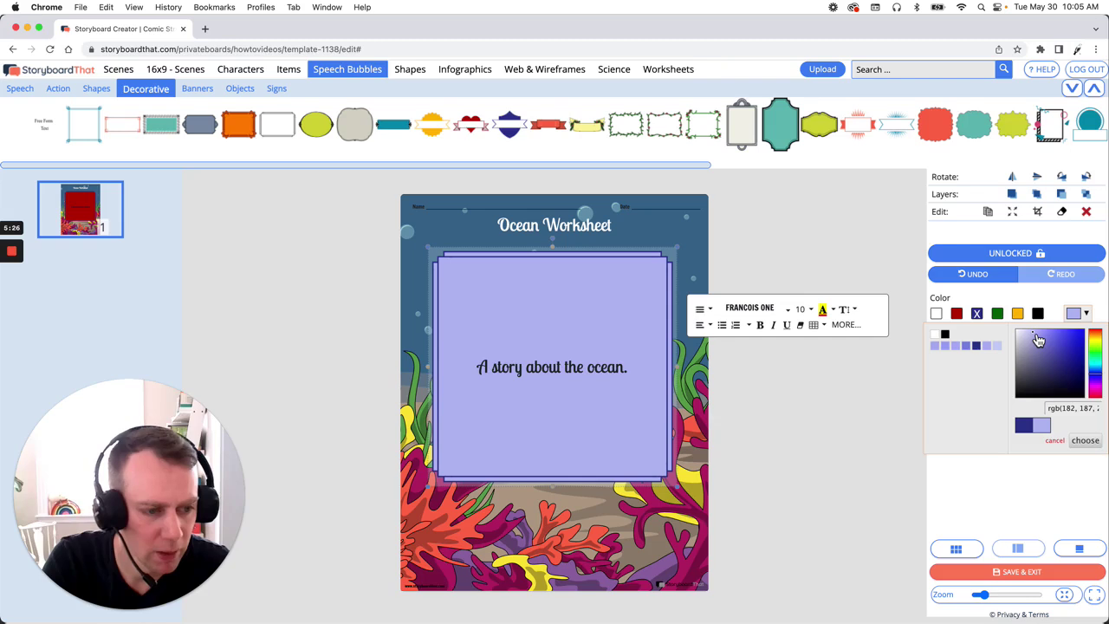
pyautogui.click(1085, 440)
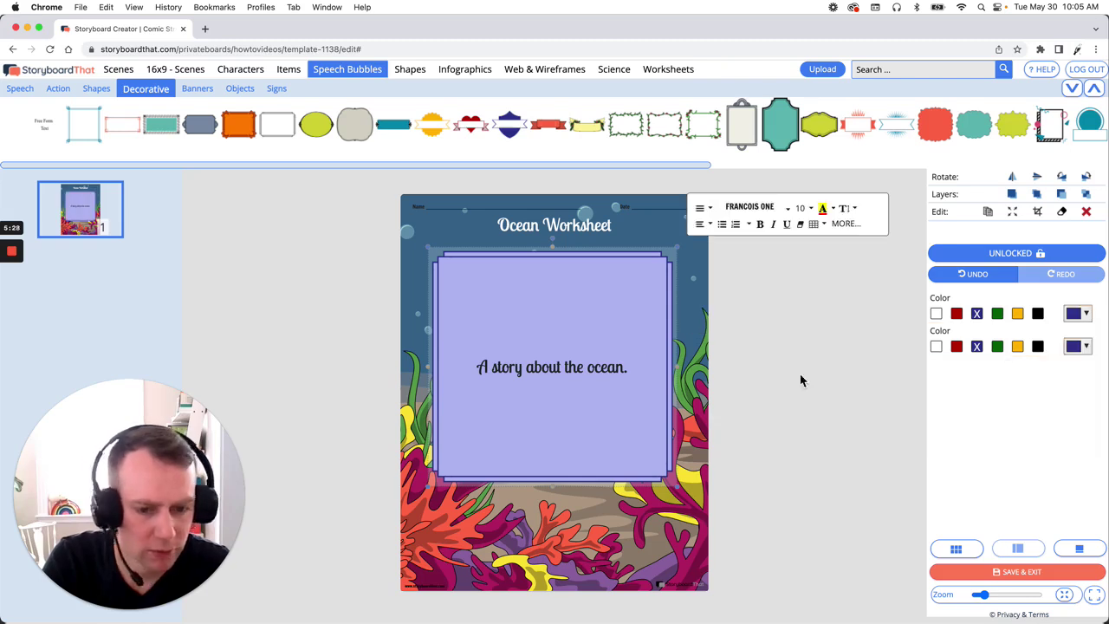
pyautogui.click(853, 431)
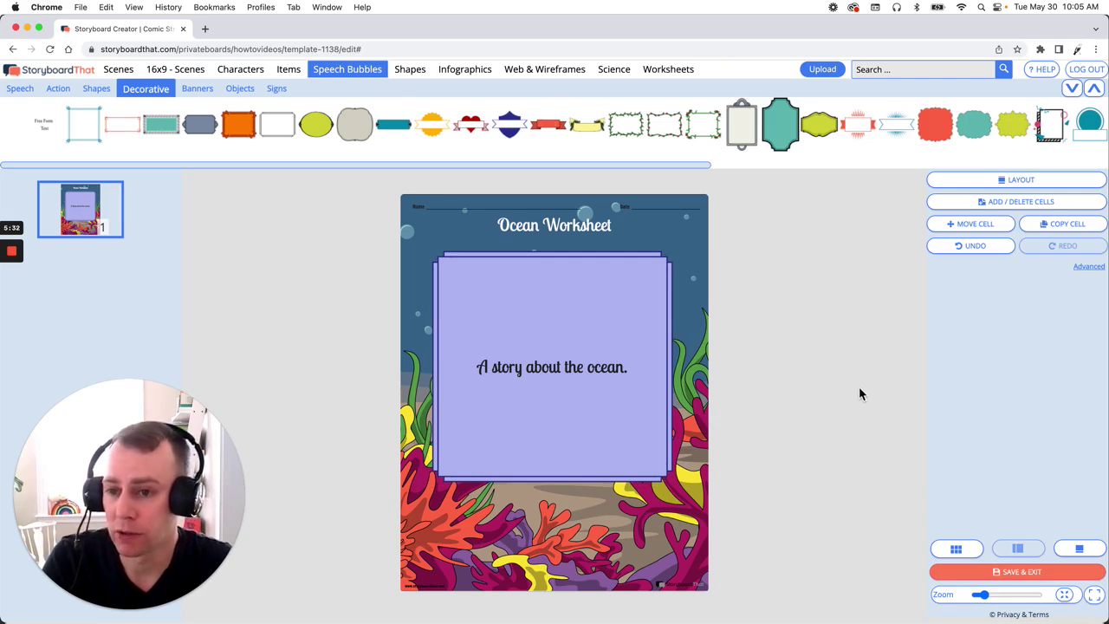
# Step: Filter the Adults characters to swimsuits and place the yellow-shorts swimmer on the worksheet
pyautogui.moveTo(255, 100)
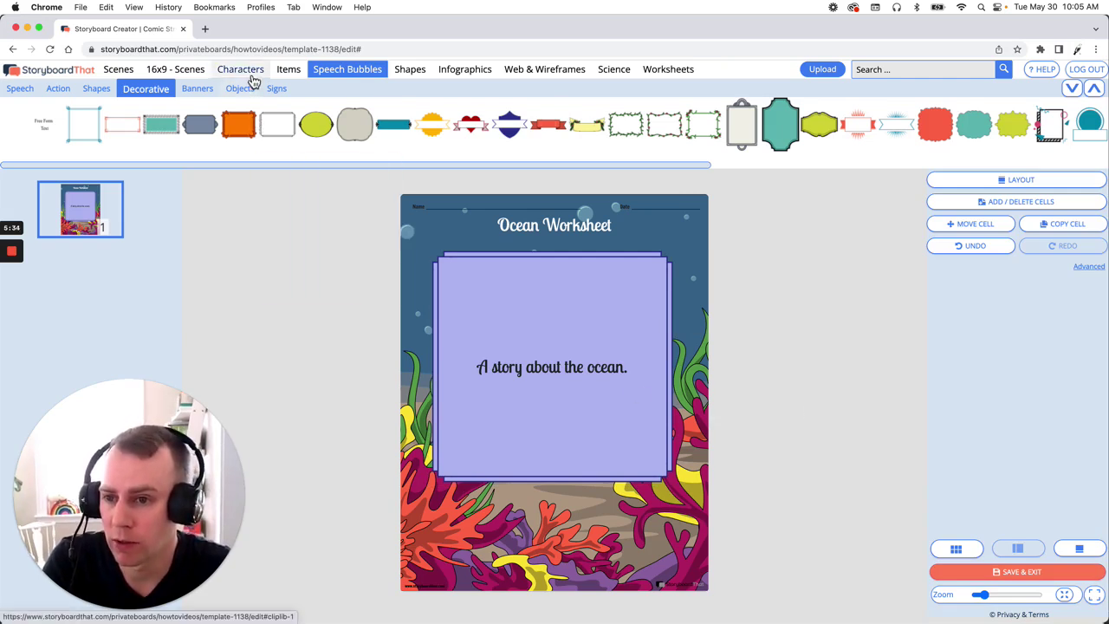
pyautogui.click(242, 73)
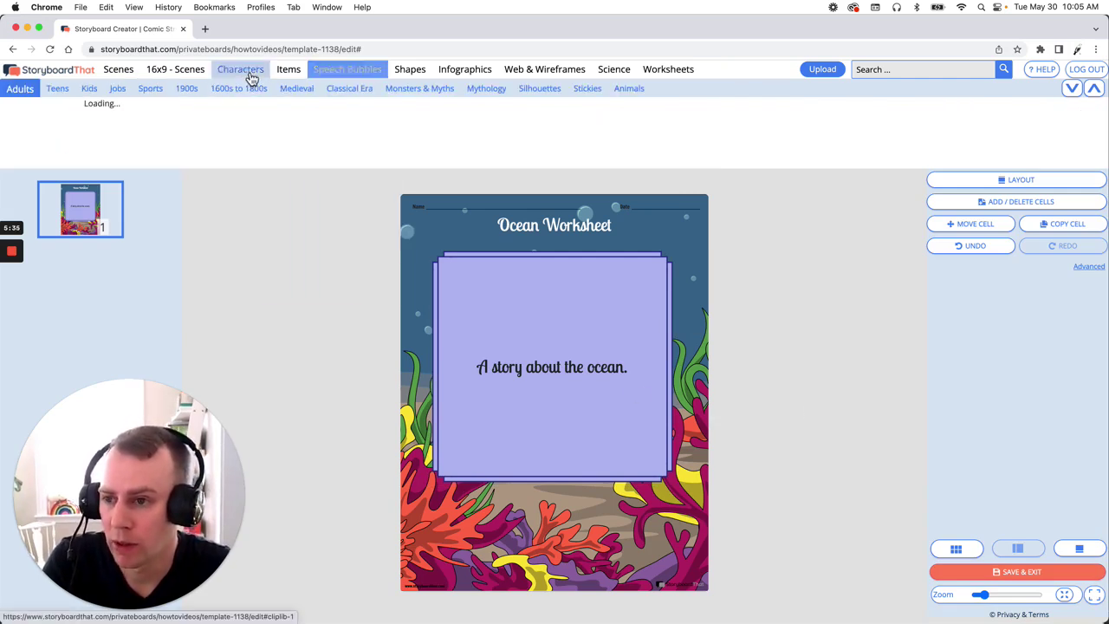
pyautogui.click(9, 89)
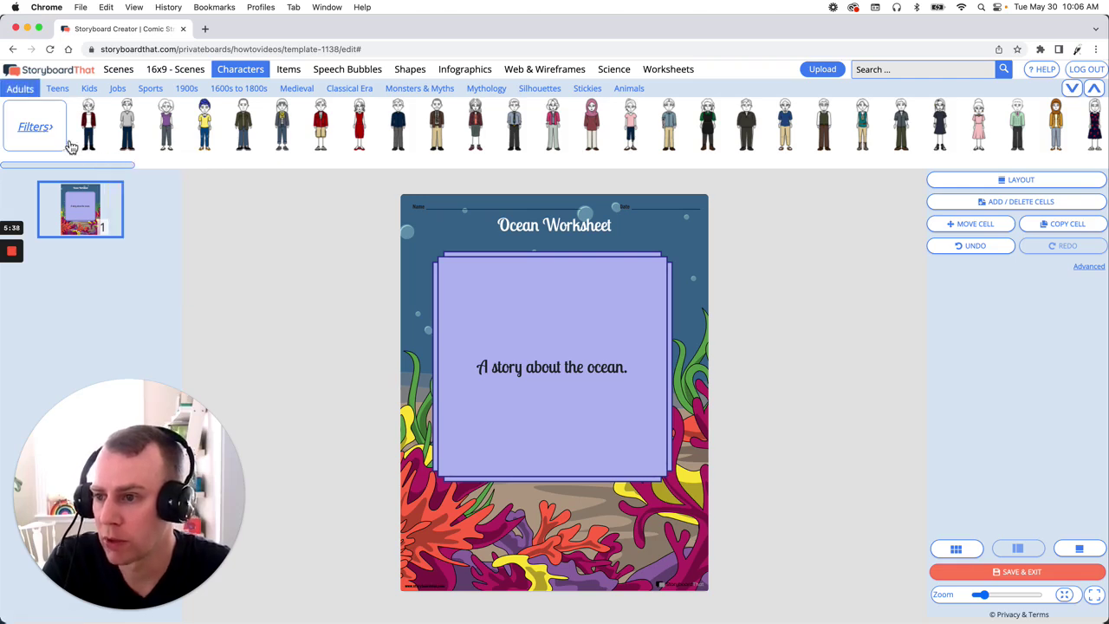
pyautogui.moveTo(88, 160)
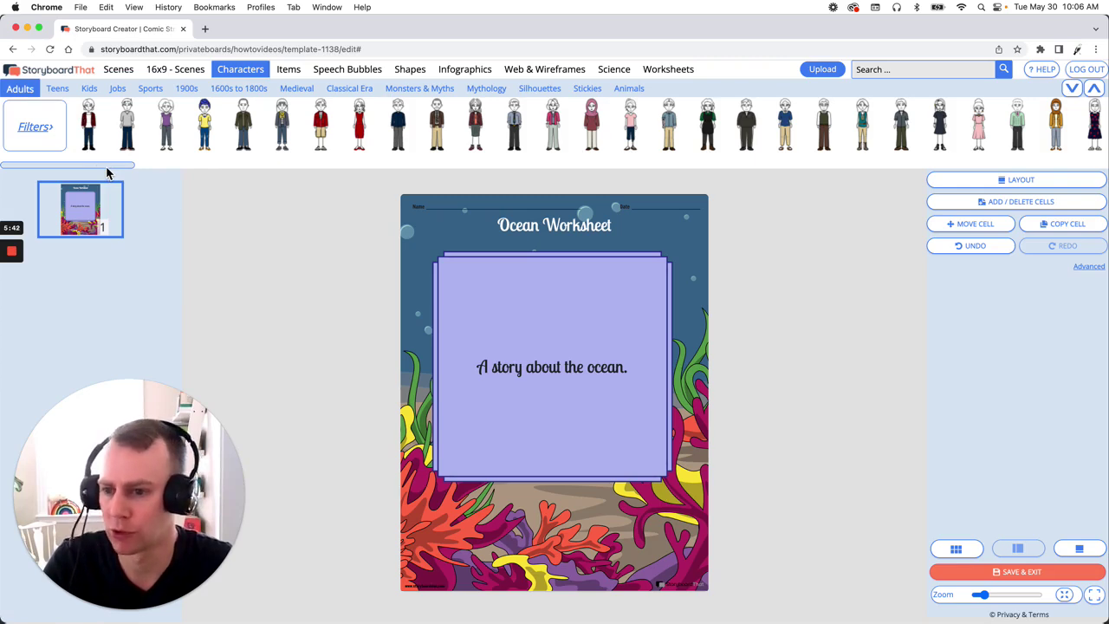
pyautogui.moveTo(121, 170); pyautogui.dragTo(57, 153)
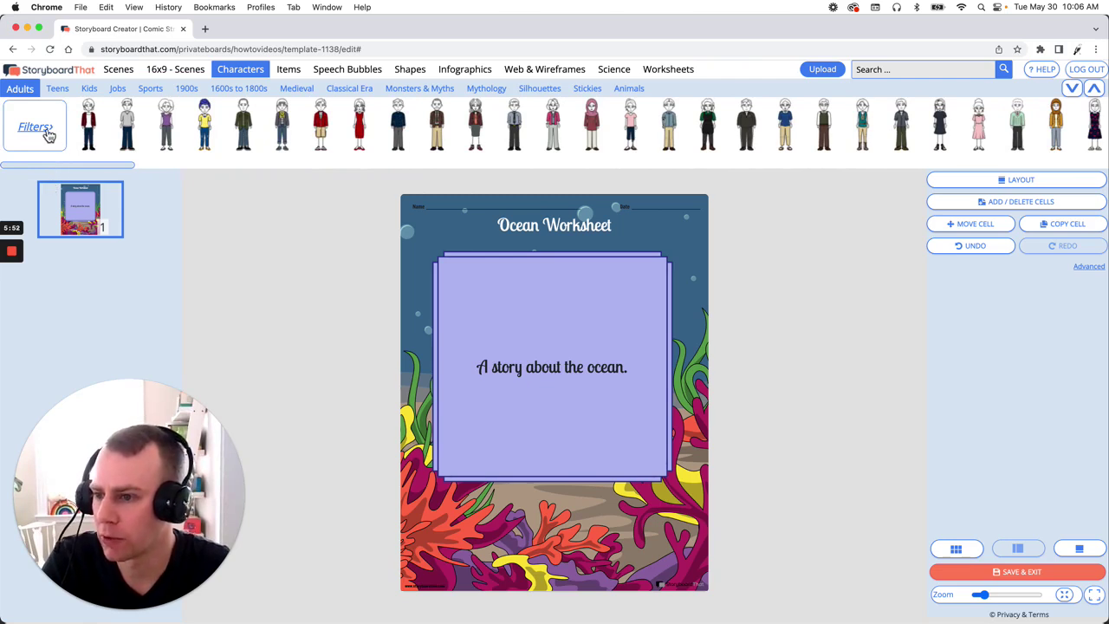
pyautogui.click(40, 128)
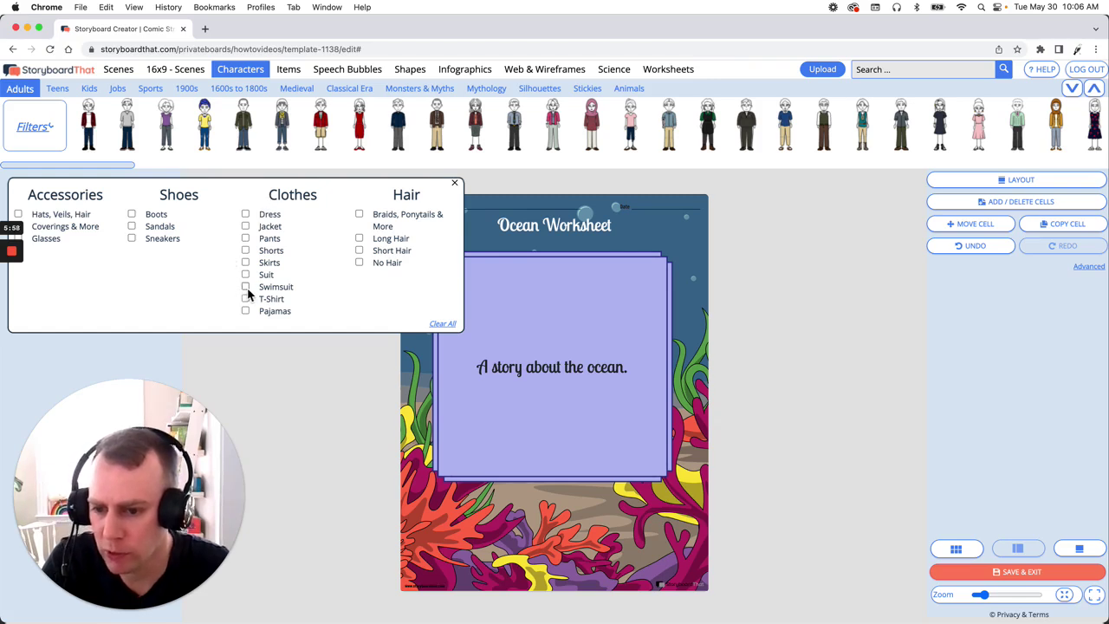
pyautogui.click(246, 288)
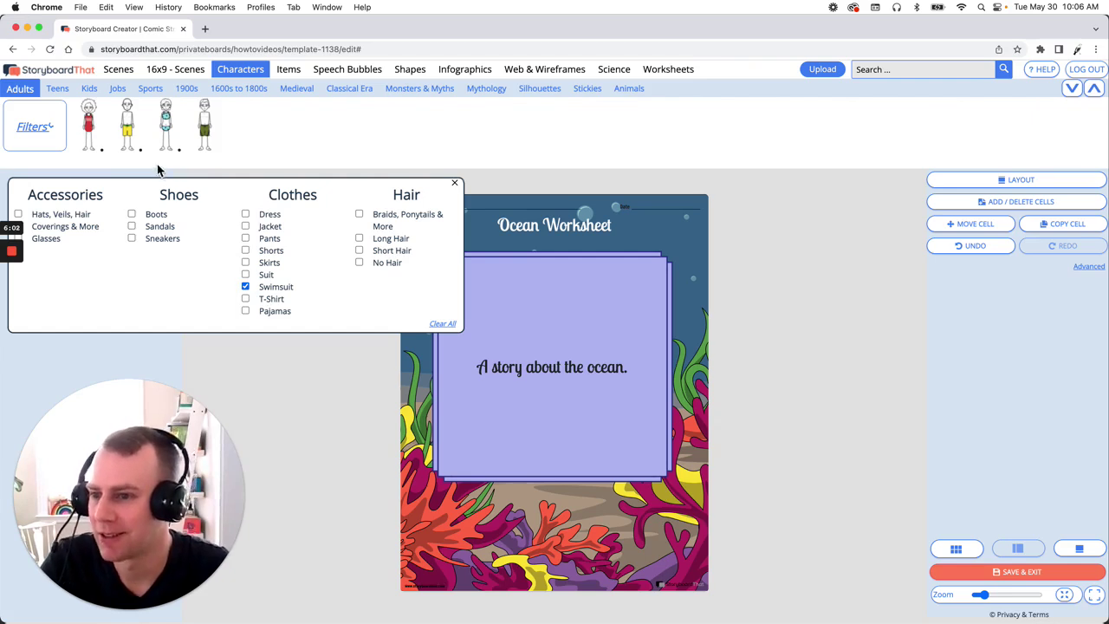
pyautogui.moveTo(136, 131)
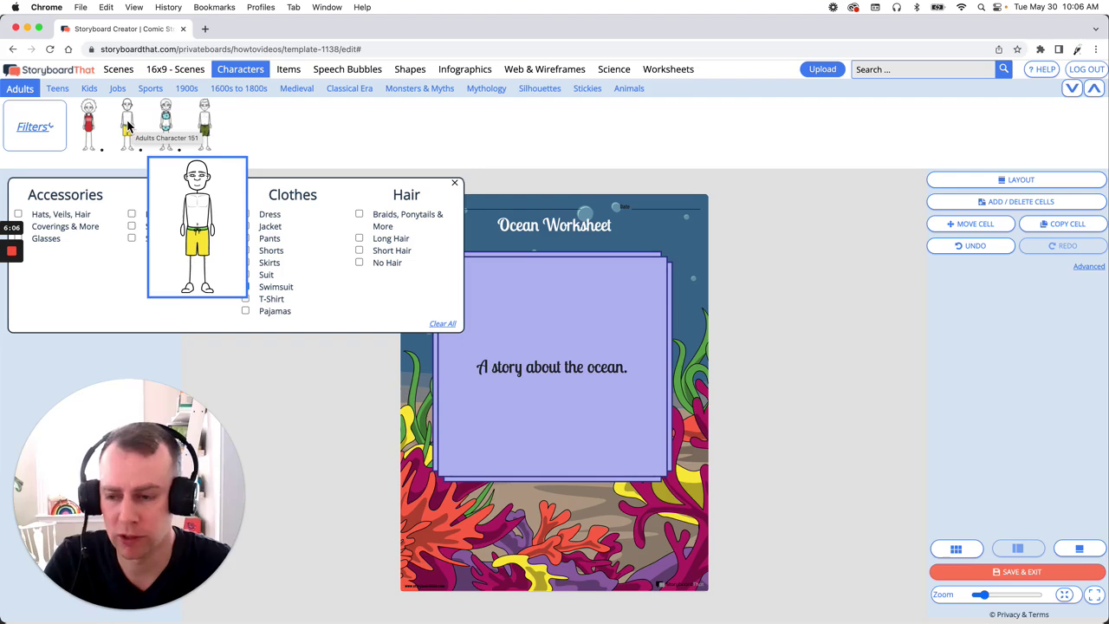
pyautogui.moveTo(130, 118); pyautogui.dragTo(537, 492)
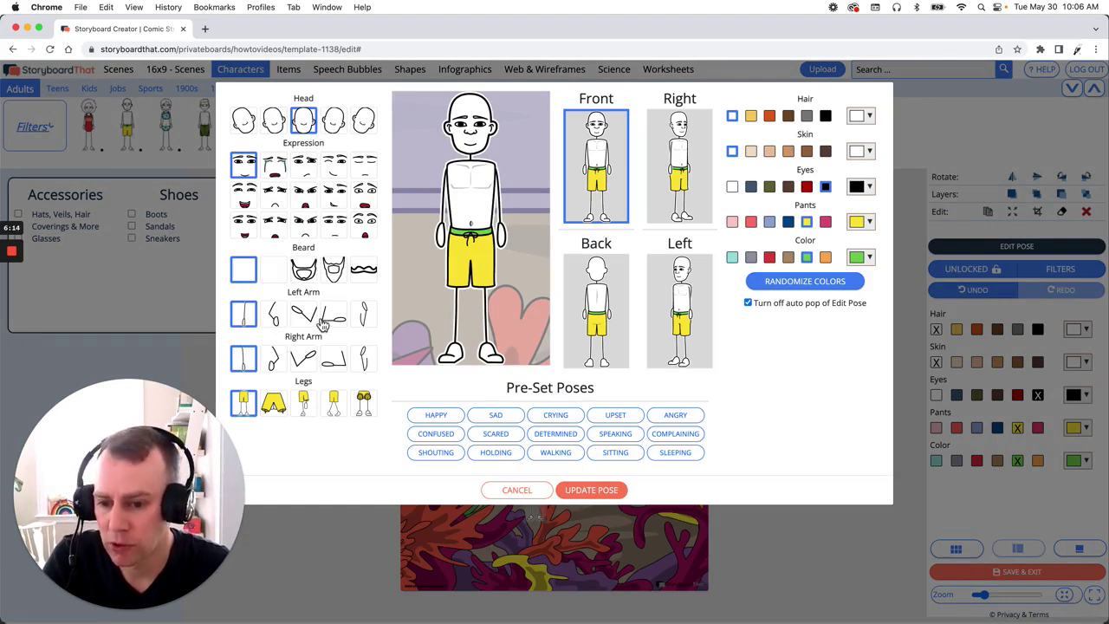
# Step: Give the swimmer waving arms, black hair, dark brown skin and blue-grey shorts
pyautogui.click(275, 319)
pyautogui.click(306, 364)
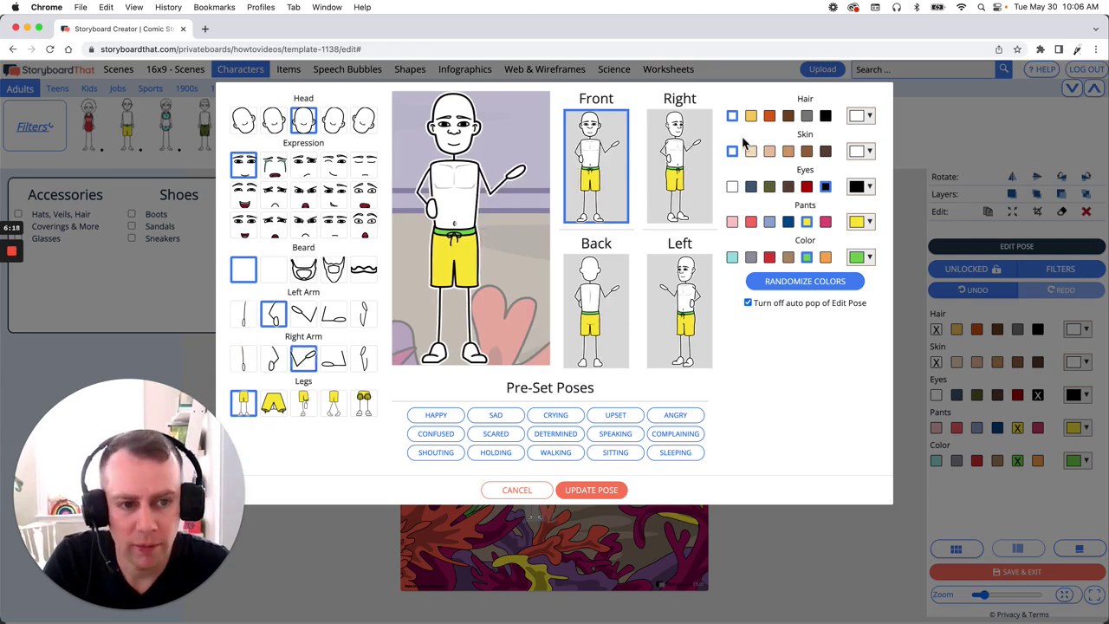
pyautogui.click(825, 118)
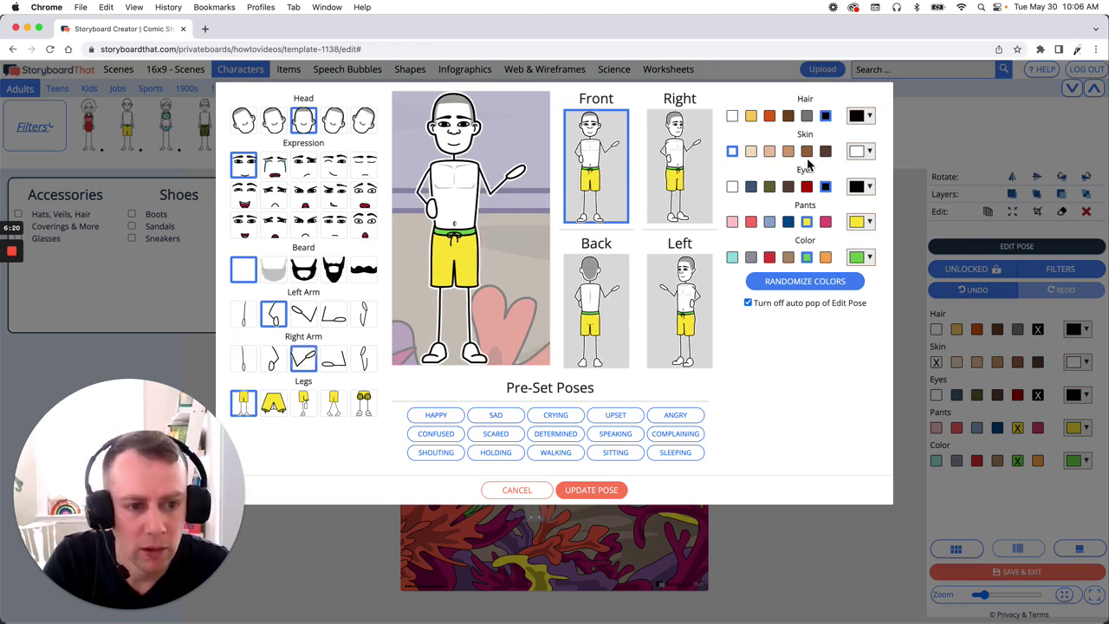
pyautogui.click(787, 152)
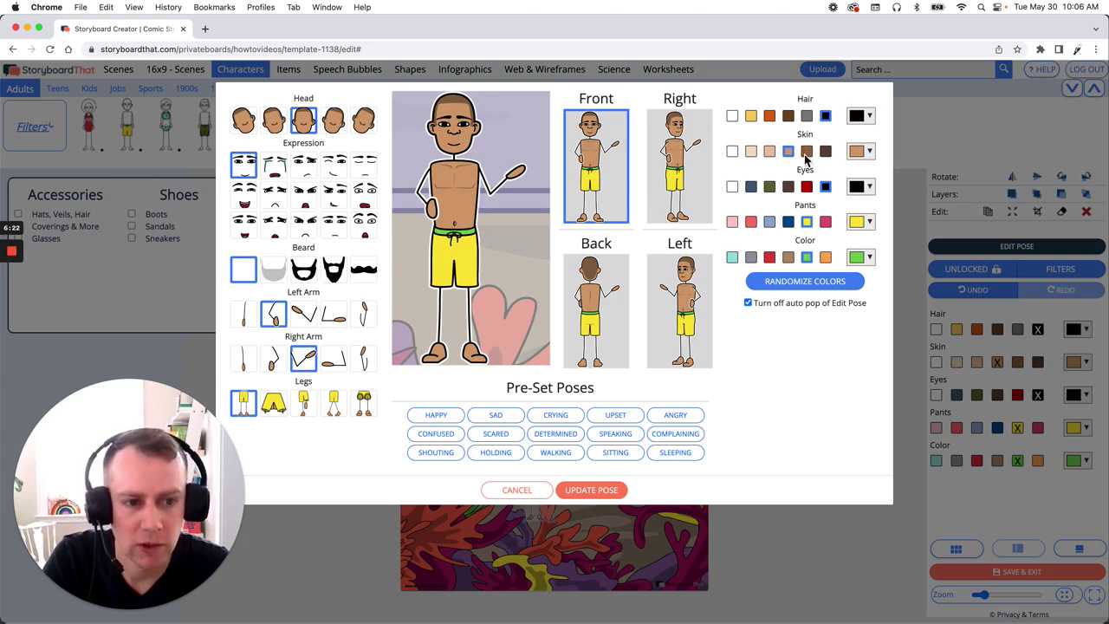
pyautogui.click(806, 151)
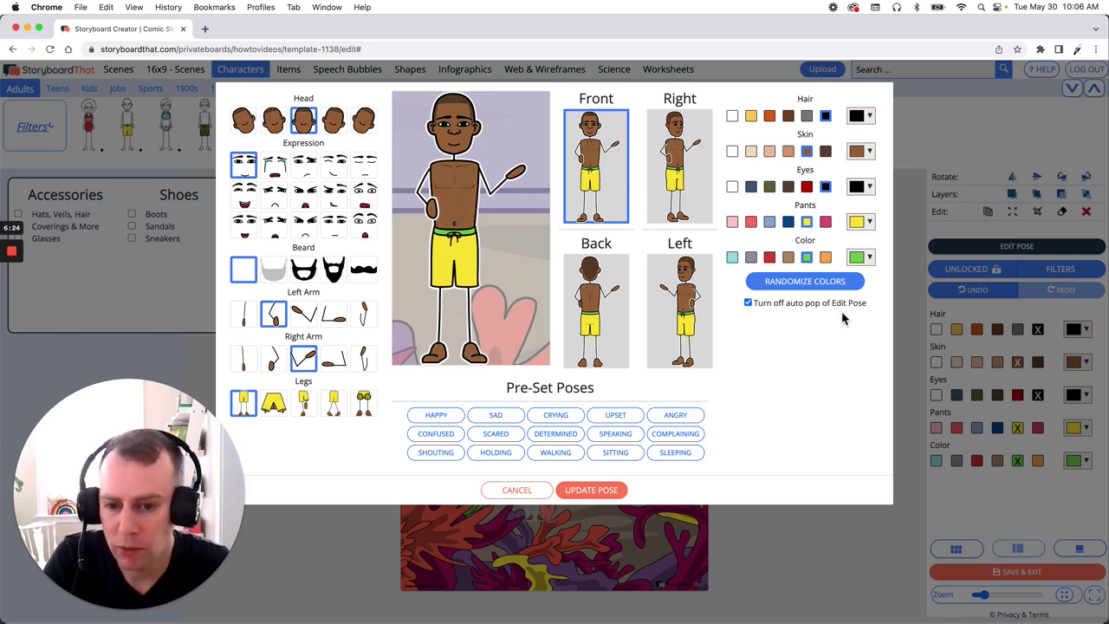
pyautogui.click(772, 225)
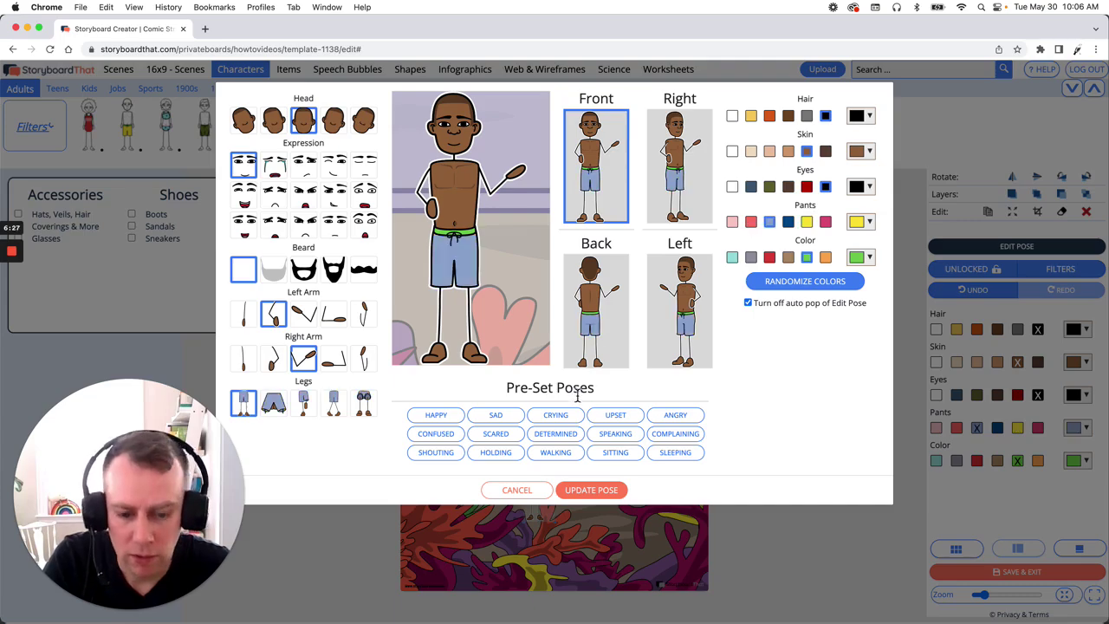
pyautogui.click(613, 492)
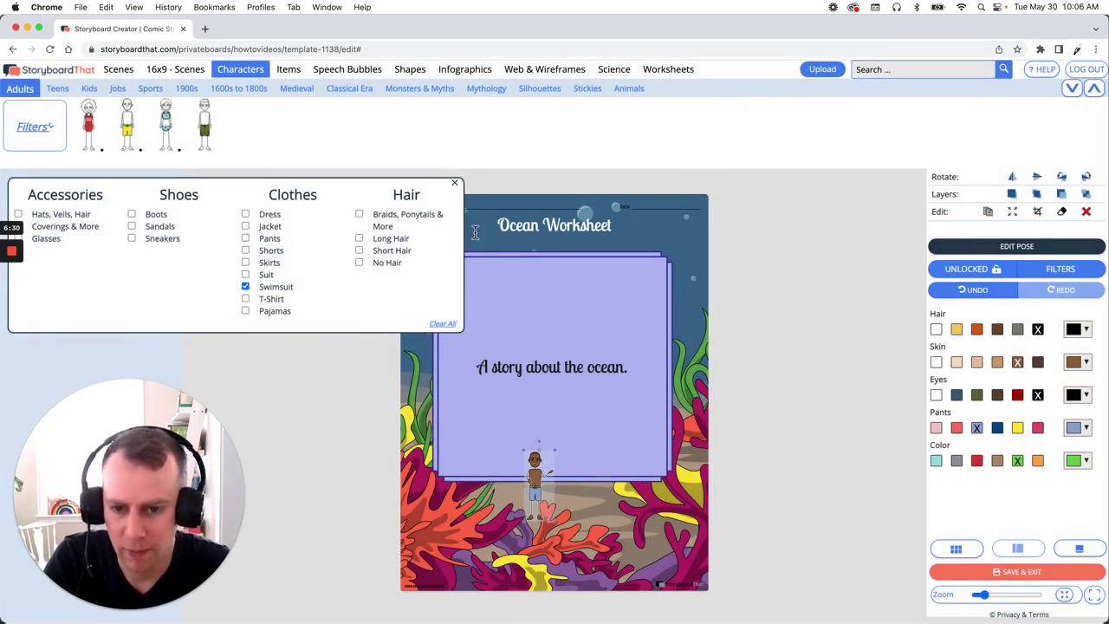
# Step: Move the swimmer to the lower left of the purple box and enlarge it
pyautogui.click(455, 184)
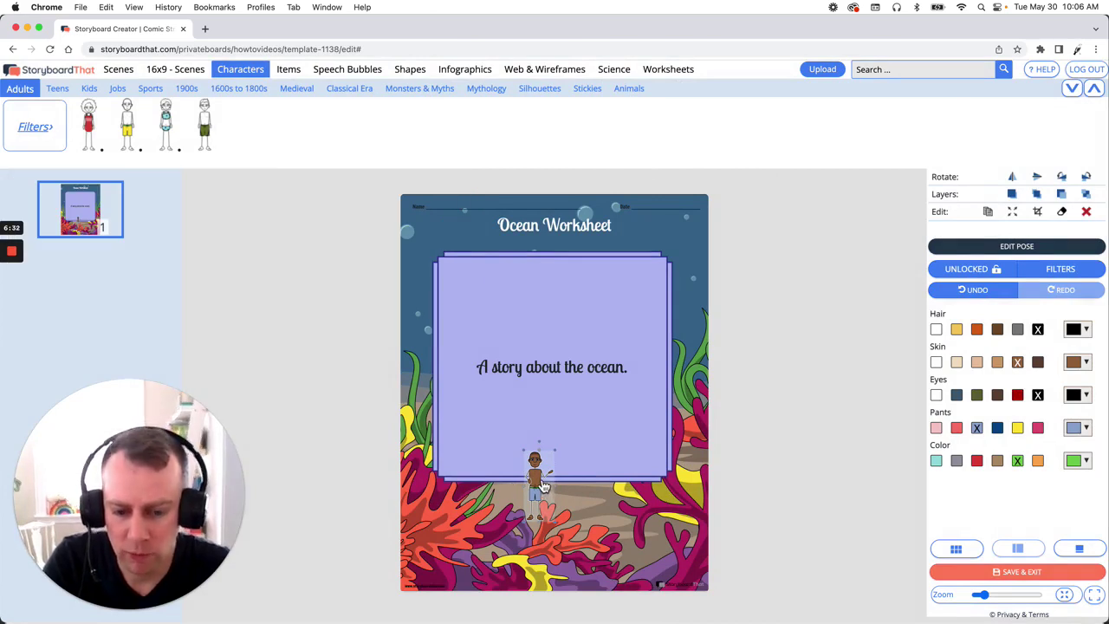
pyautogui.moveTo(546, 475); pyautogui.dragTo(531, 415)
pyautogui.moveTo(549, 392); pyautogui.dragTo(578, 367)
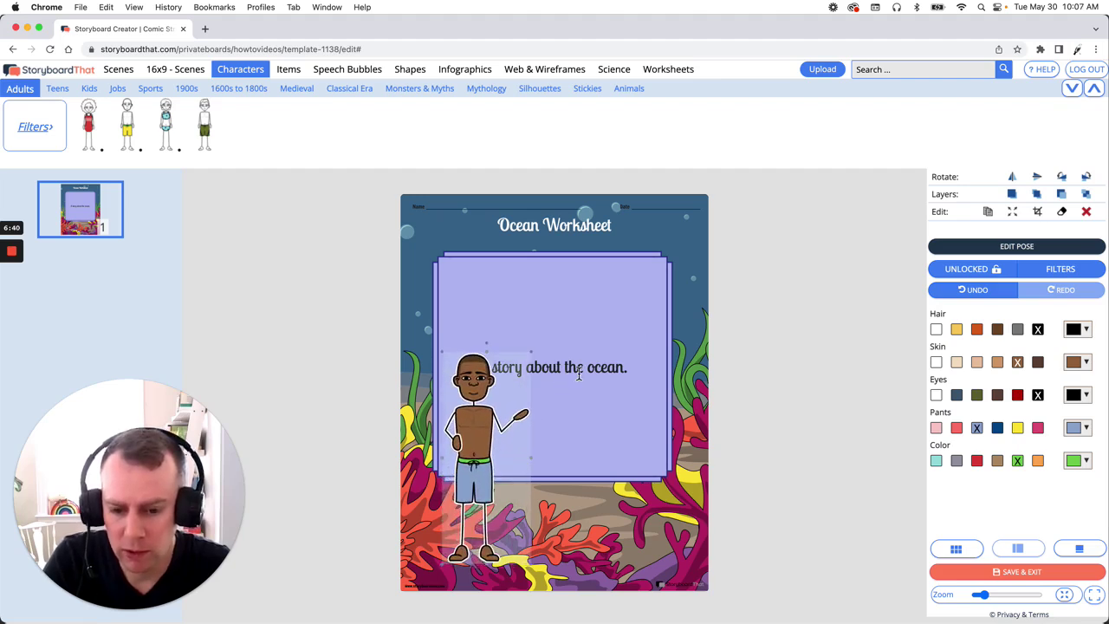
pyautogui.moveTo(475, 436); pyautogui.dragTo(449, 435)
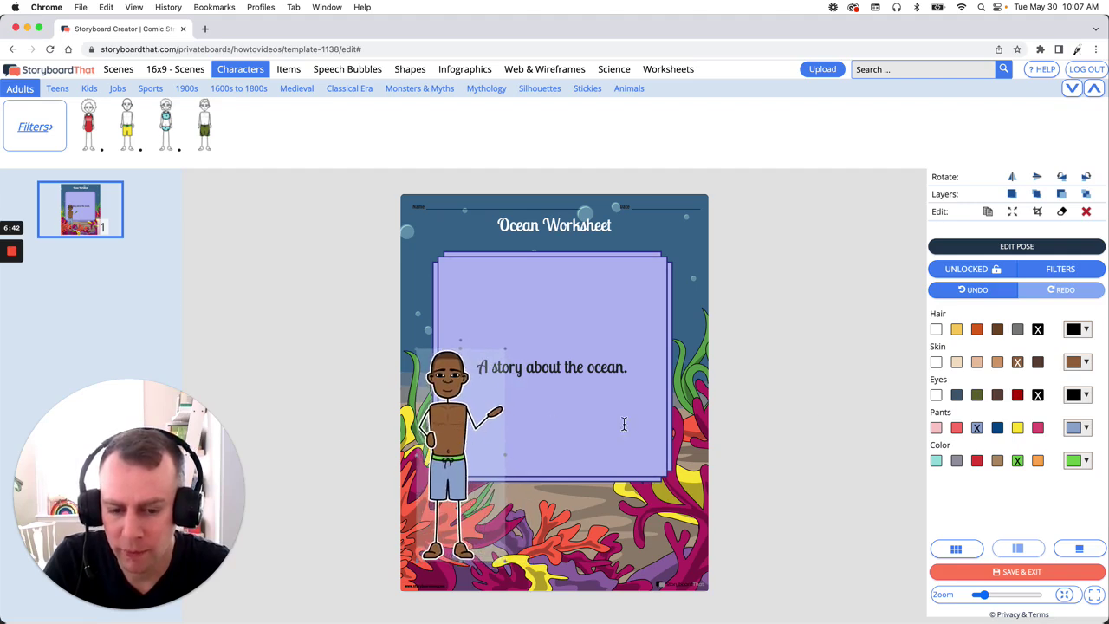
pyautogui.click(843, 422)
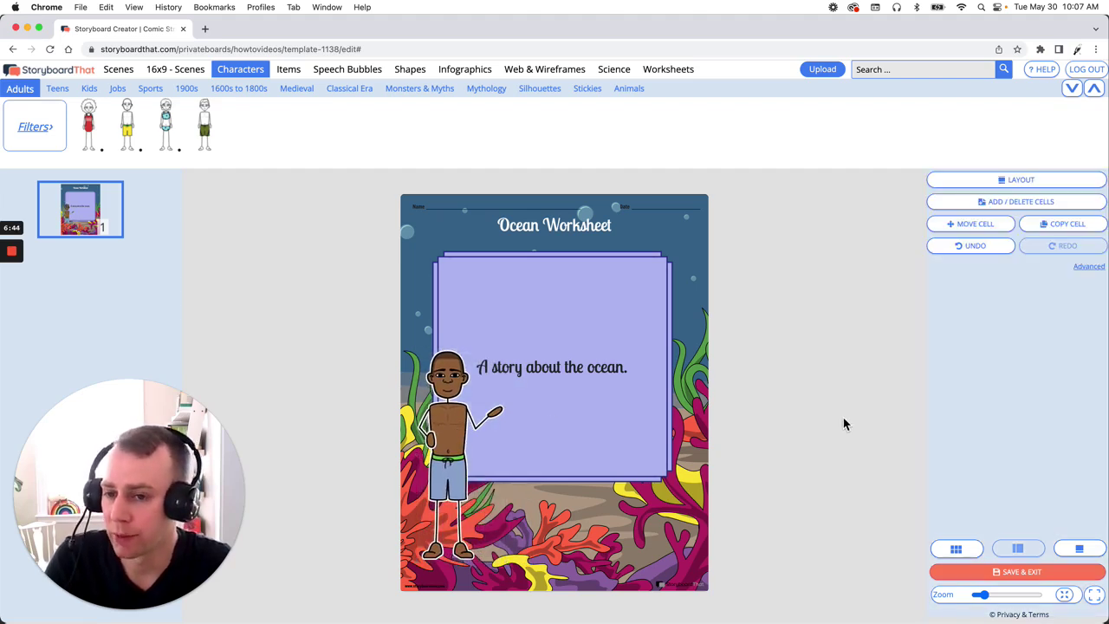
# Step: Search the Items library for 'snork' and fit the snorkel mask over the swimmer's eyes
pyautogui.click(289, 69)
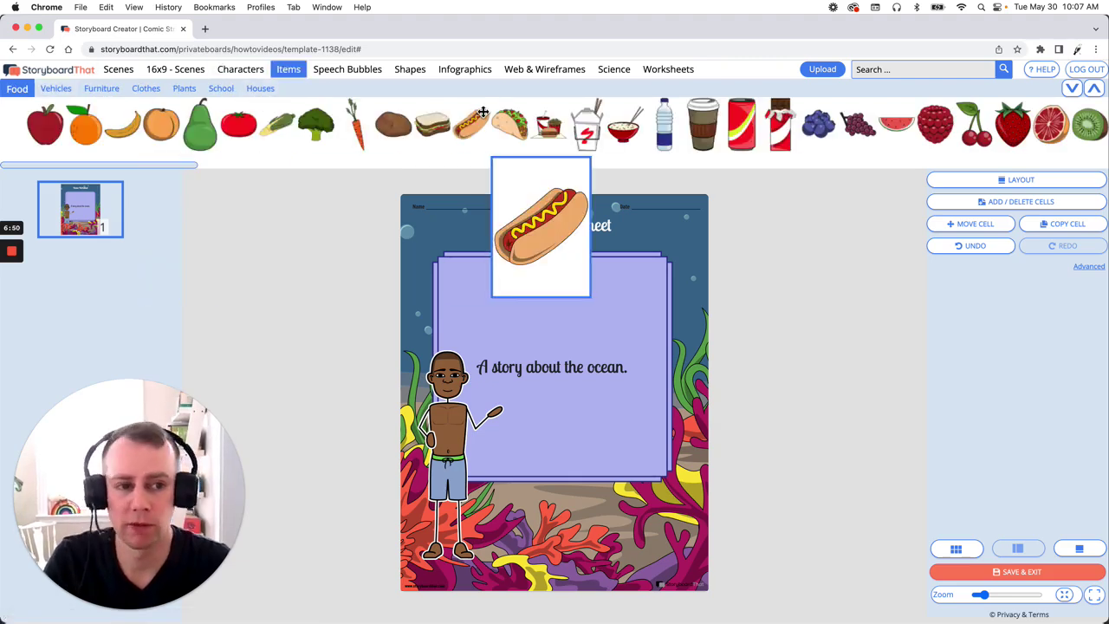
pyautogui.click(897, 73)
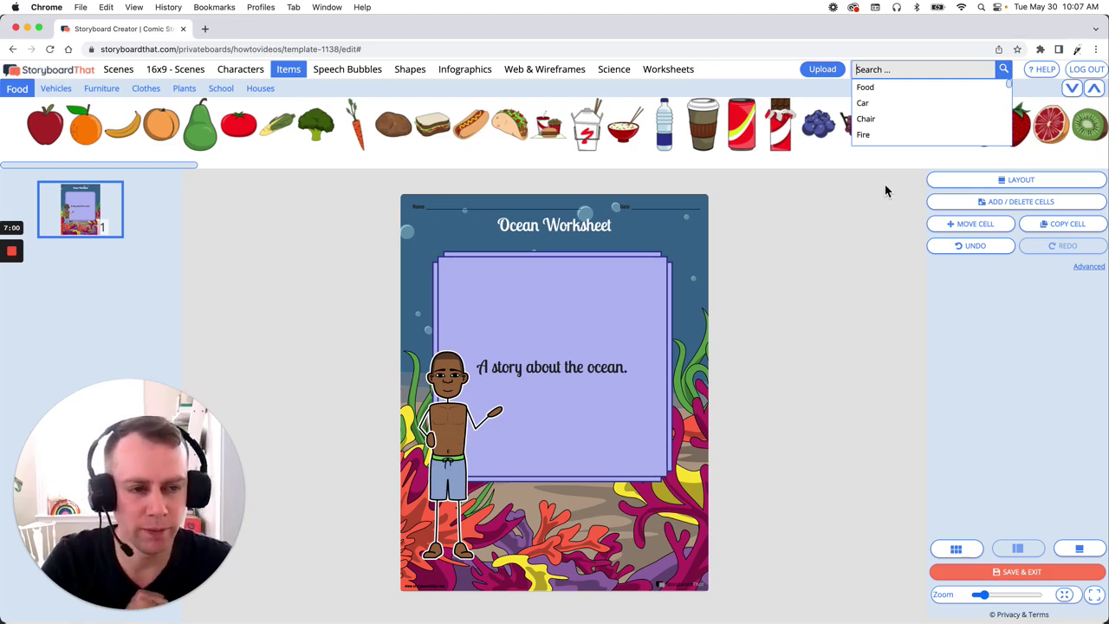
pyautogui.write('snorkel')
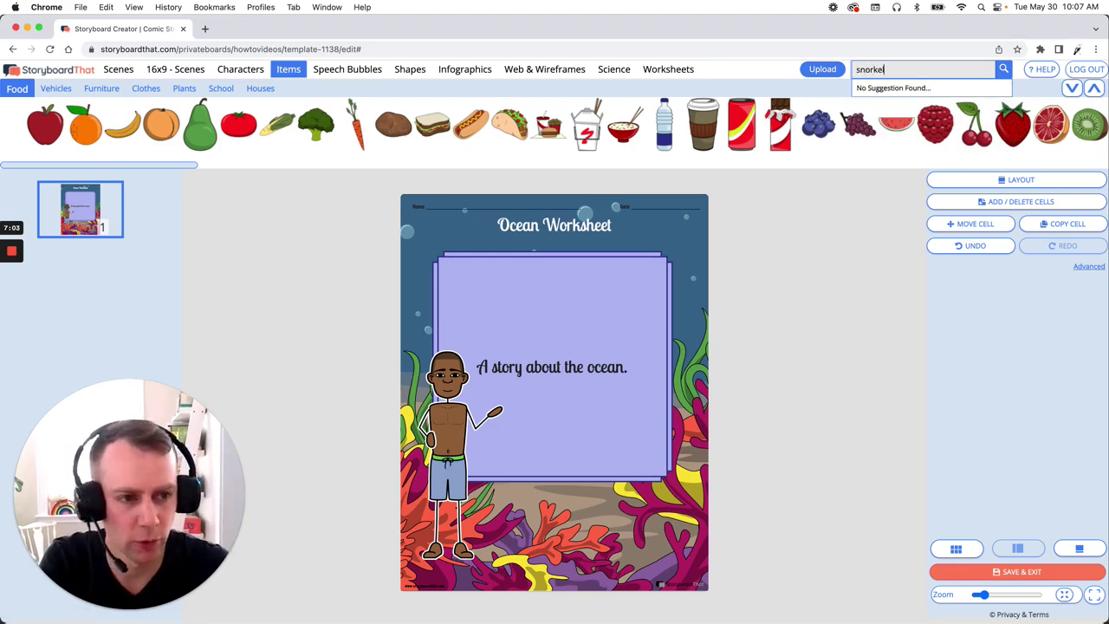
pyautogui.press('Return')
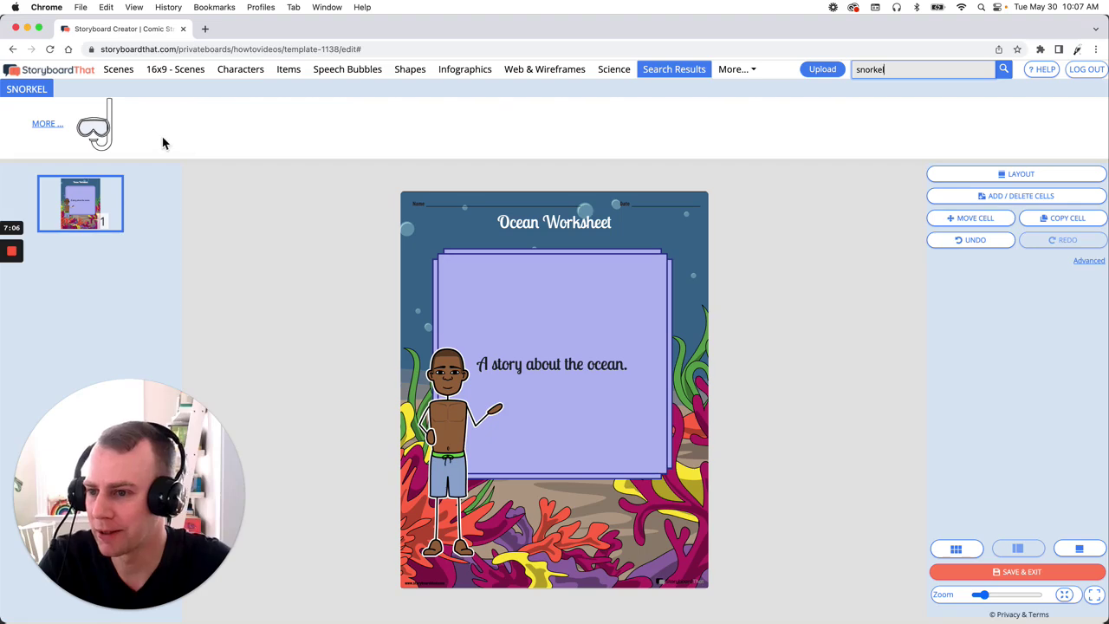
pyautogui.moveTo(93, 126); pyautogui.dragTo(473, 345)
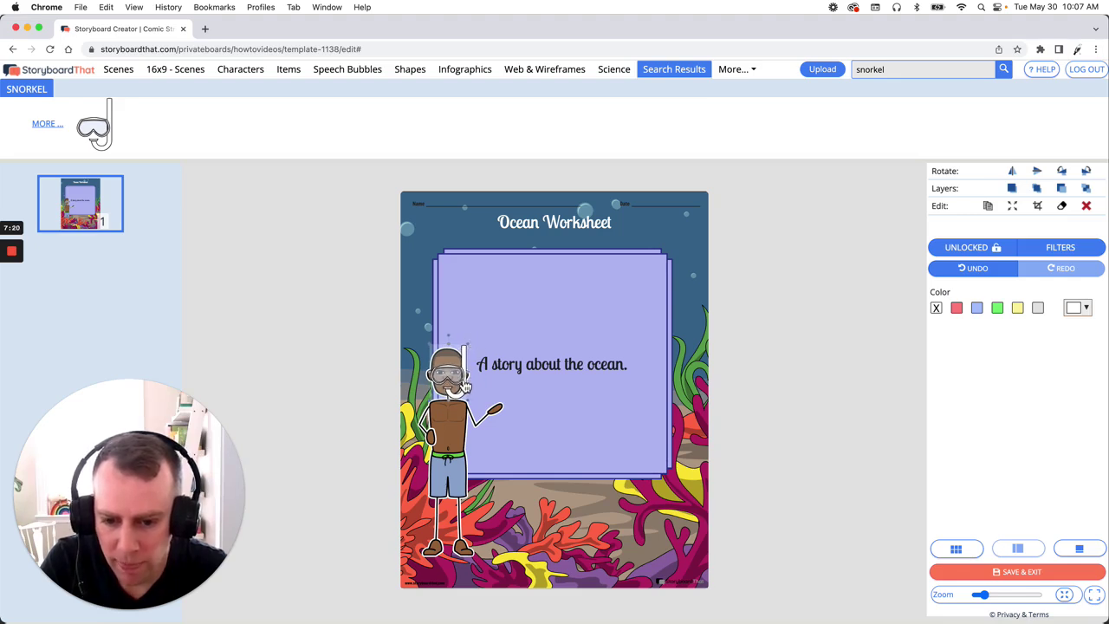
# Step: Group the snorkel mask and the swimmer into one figure
pyautogui.click(468, 389)
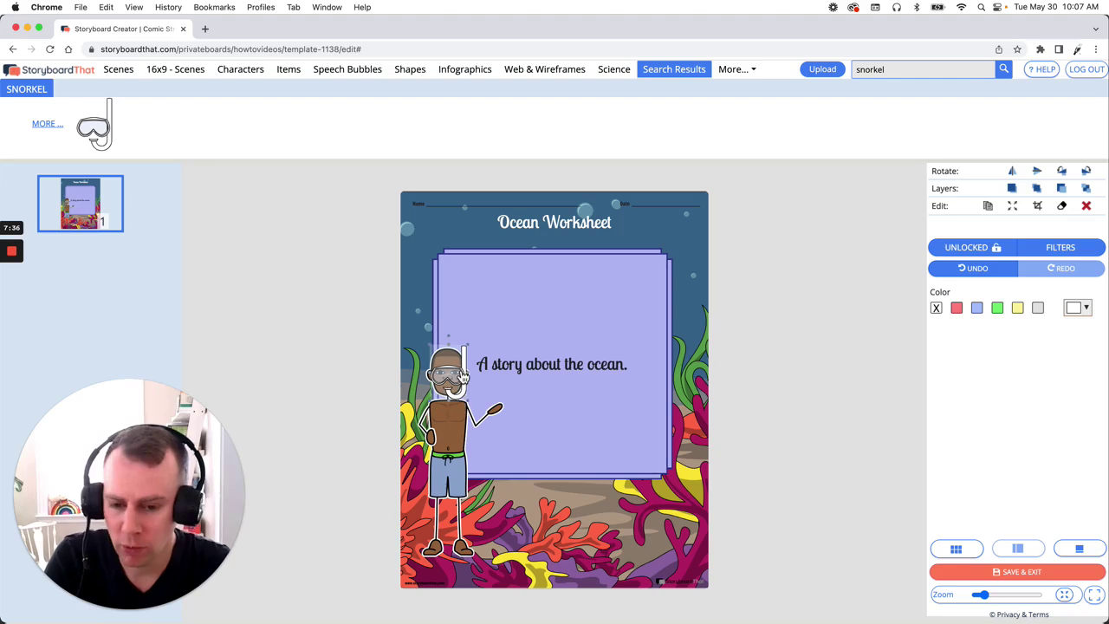
pyautogui.keyDown('shift'); pyautogui.click(460, 423); pyautogui.keyUp('shift')
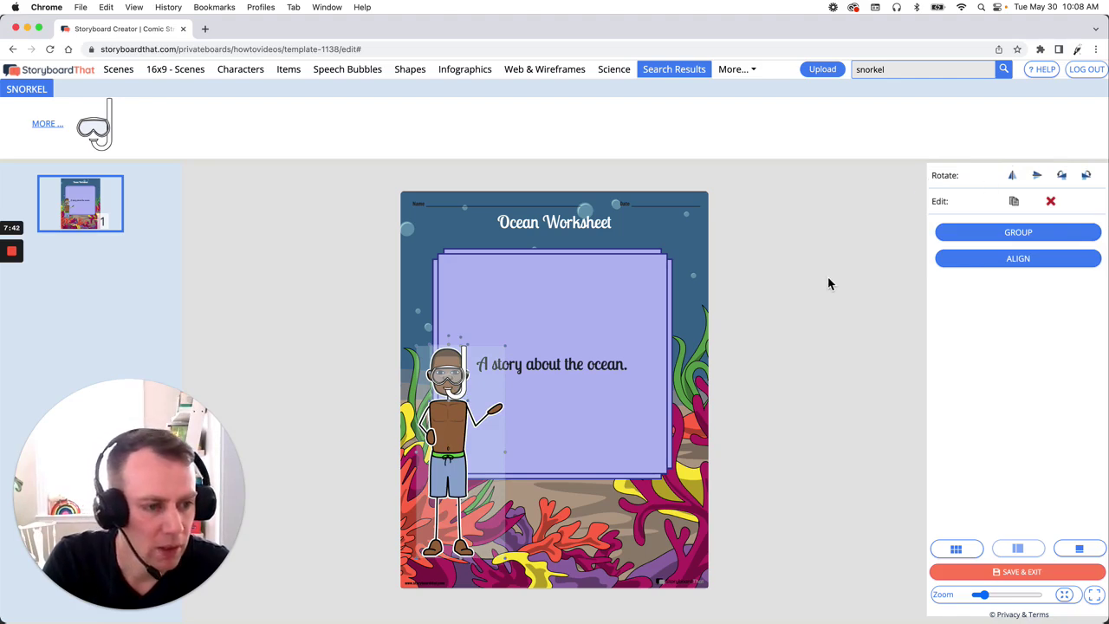
pyautogui.click(978, 234)
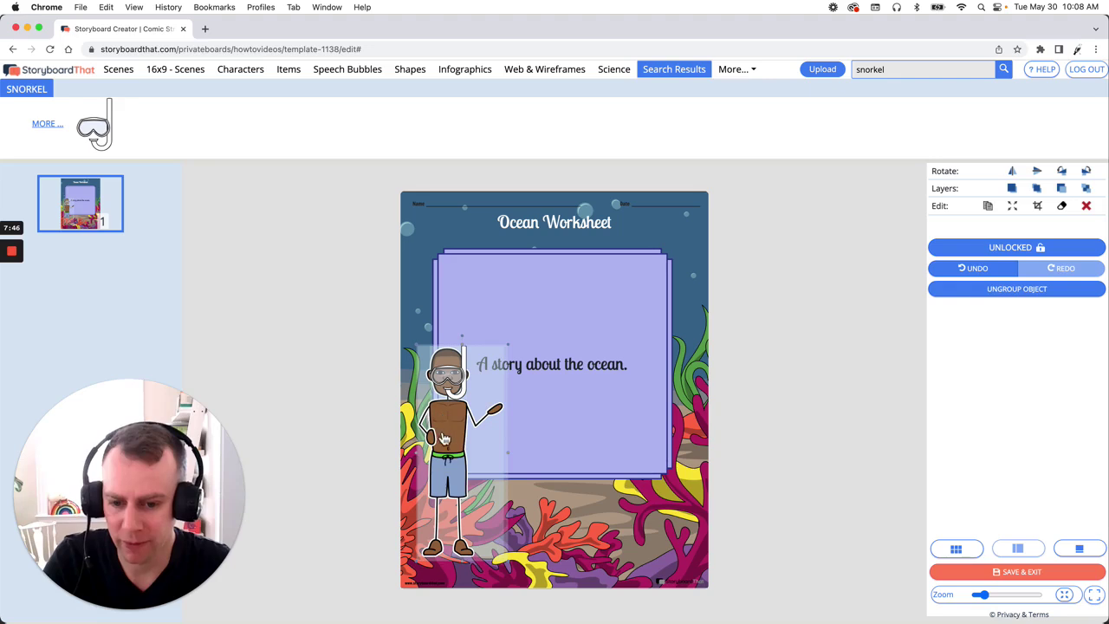
# Step: Rotate the snorkeler nearly horizontal and place it along the panel's lower edge
pyautogui.moveTo(437, 446); pyautogui.dragTo(465, 347)
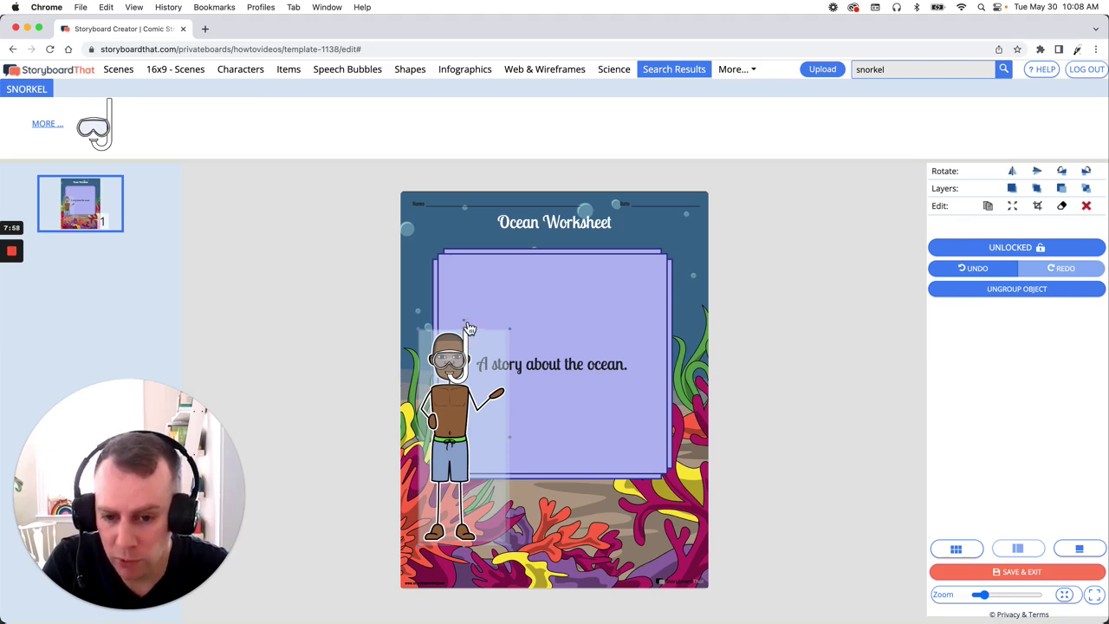
pyautogui.moveTo(468, 328); pyautogui.dragTo(565, 371)
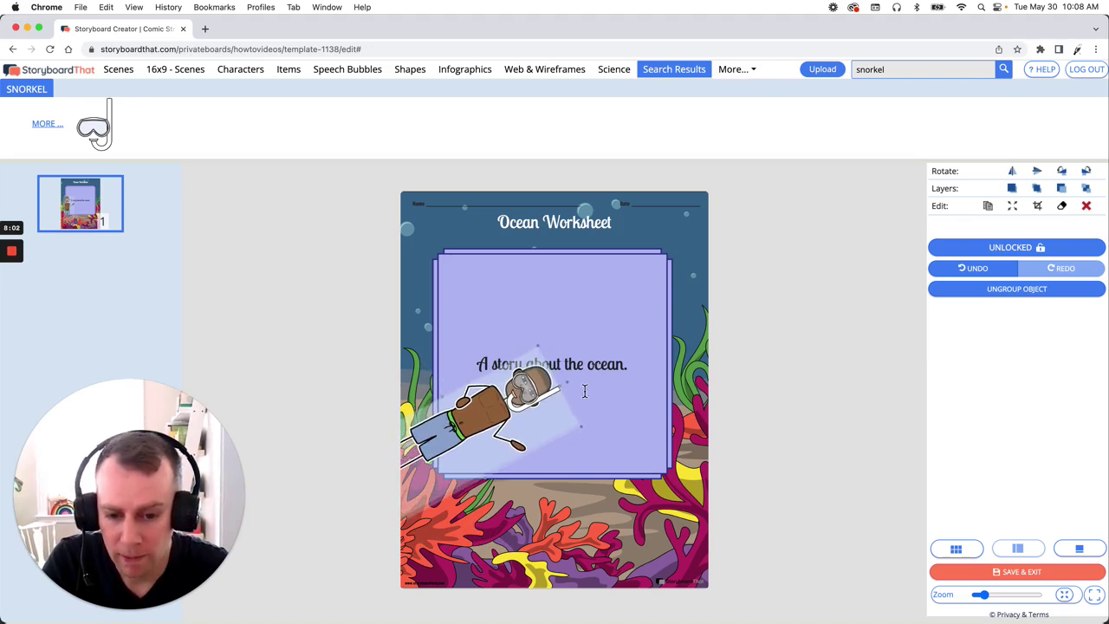
pyautogui.moveTo(496, 422); pyautogui.dragTo(507, 468)
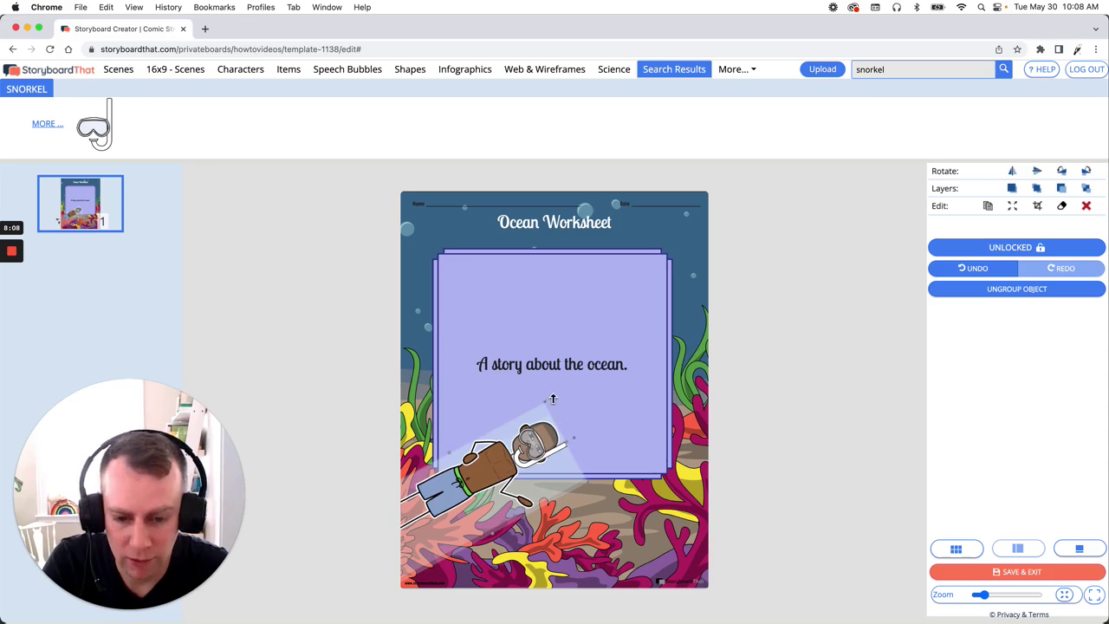
pyautogui.moveTo(553, 398); pyautogui.dragTo(566, 387)
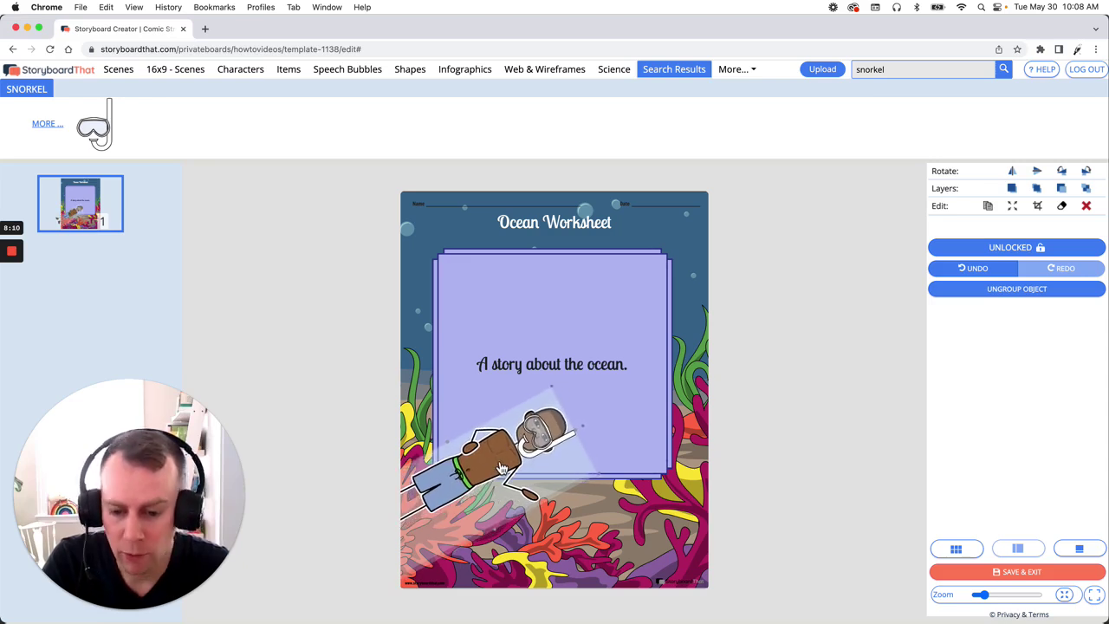